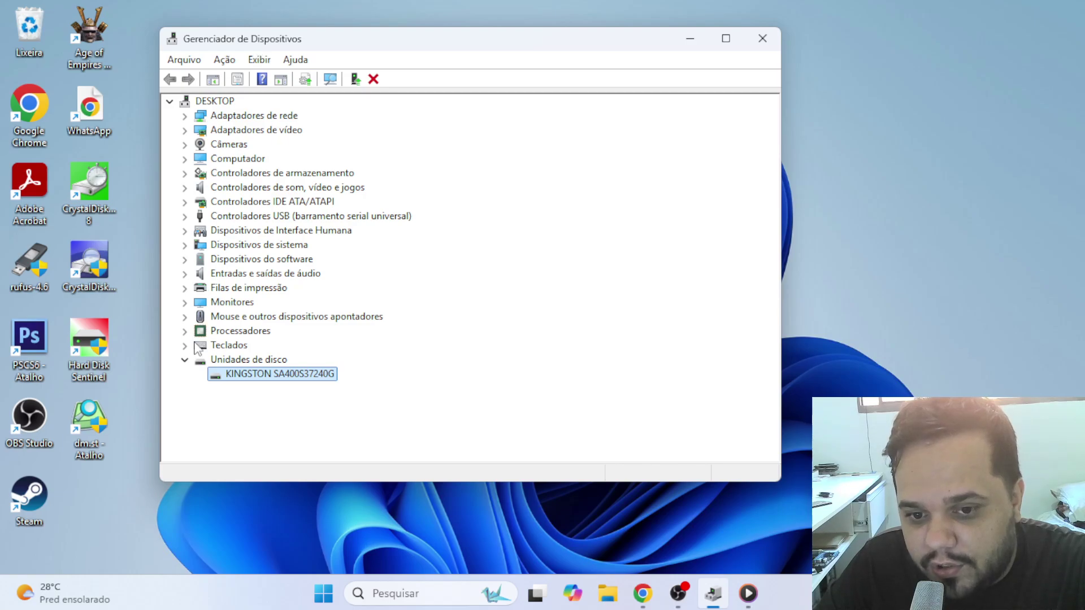
Step: Check the Kingston SSD listed under Unidades de disco in Device Manager and minimise the window
click(184, 364)
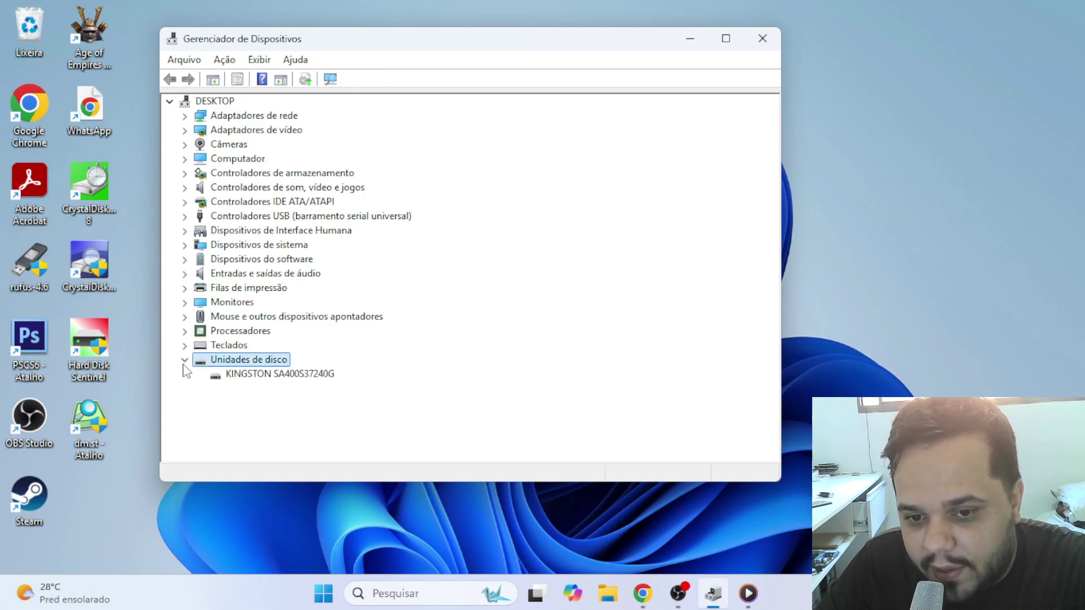
click(240, 376)
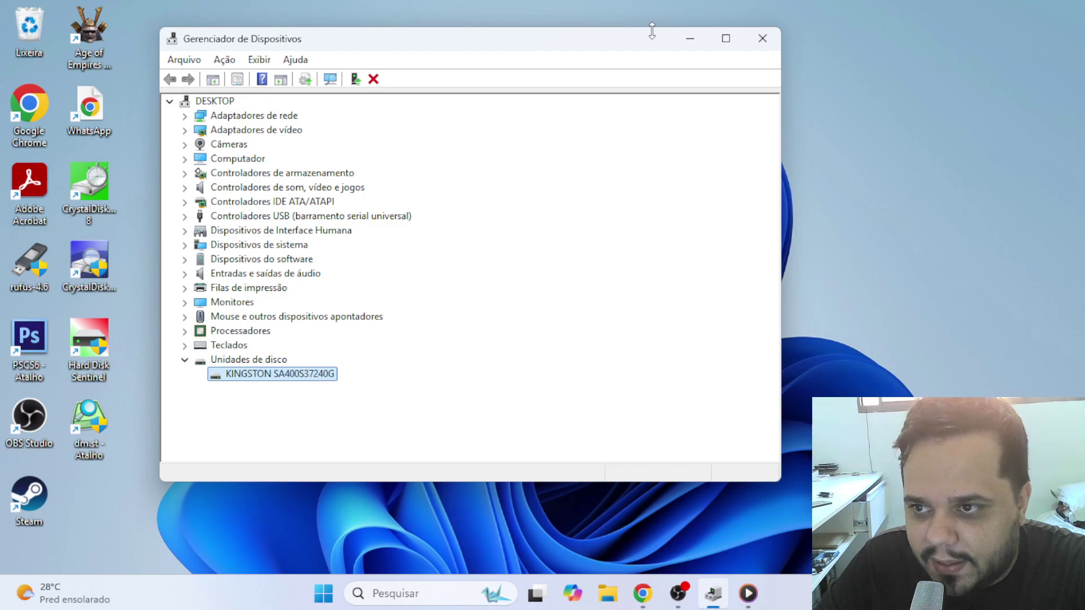
click(685, 46)
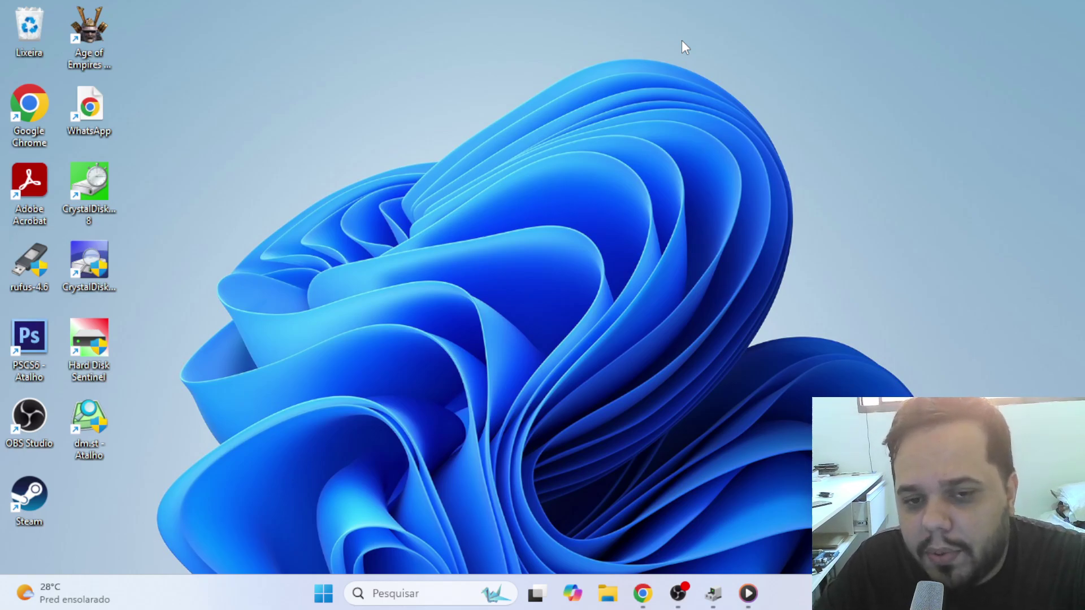
Step: Move the CrystalDiskMark, CrystalDiskInfo, Hard Disk Sentinel and dm.st shortcuts together into open desktop space
drag(188, 157, 73, 497)
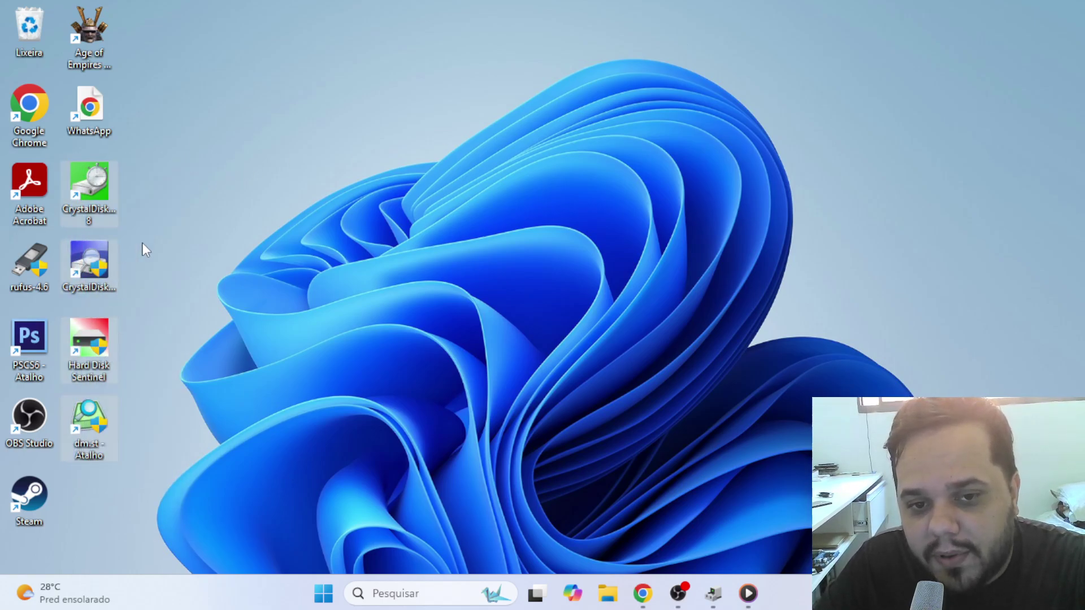
drag(92, 198, 273, 197)
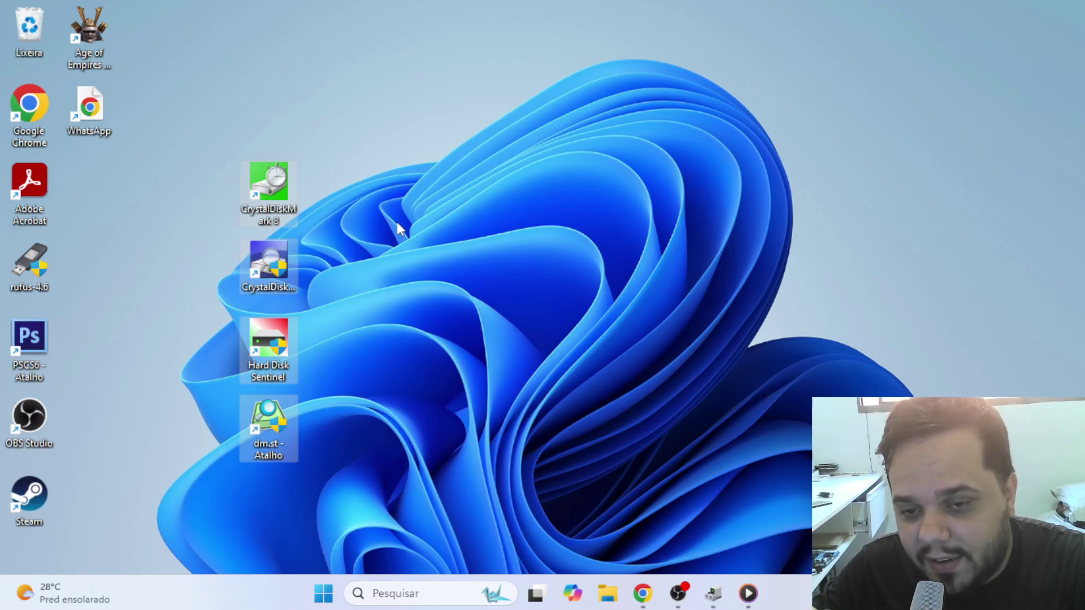
click(397, 221)
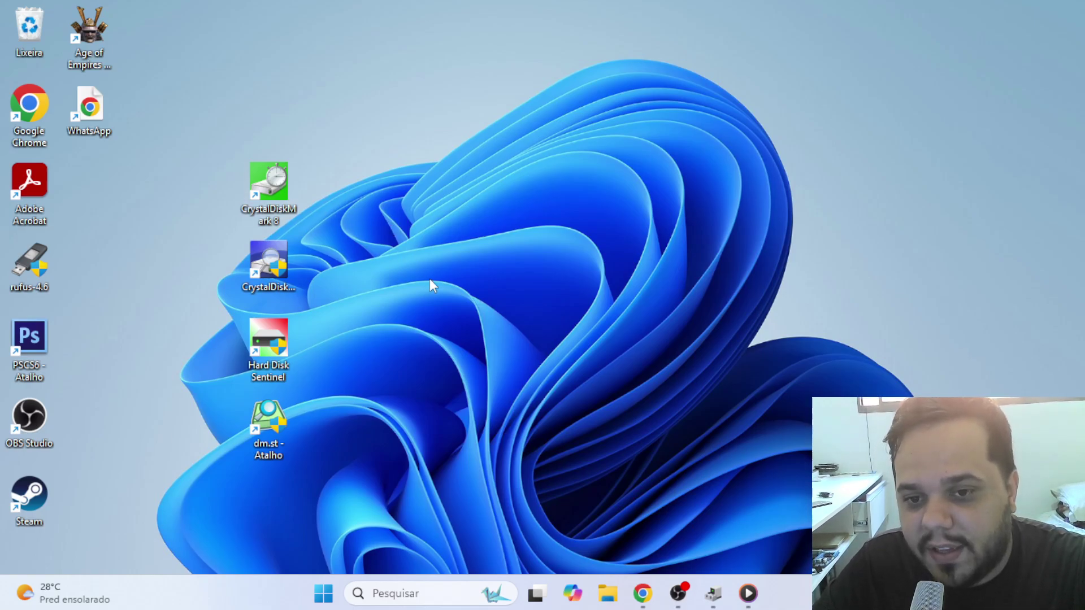
Step: Return the four disk utility shortcuts one by one to their original column below the WhatsApp shortcut
drag(252, 202, 99, 191)
drag(271, 261, 96, 265)
drag(270, 338, 99, 339)
drag(279, 449, 120, 412)
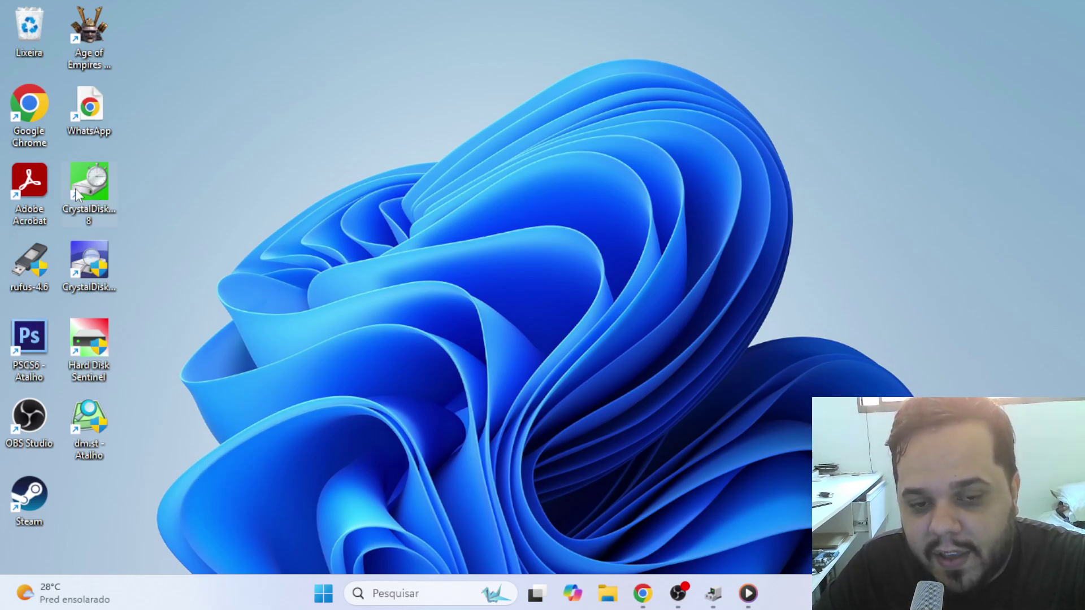
drag(272, 203, 103, 189)
Step: Set the CrystalDiskInfo shortcut apart on the desktop, launch it with administrator permission and reposition its window
drag(98, 268, 339, 187)
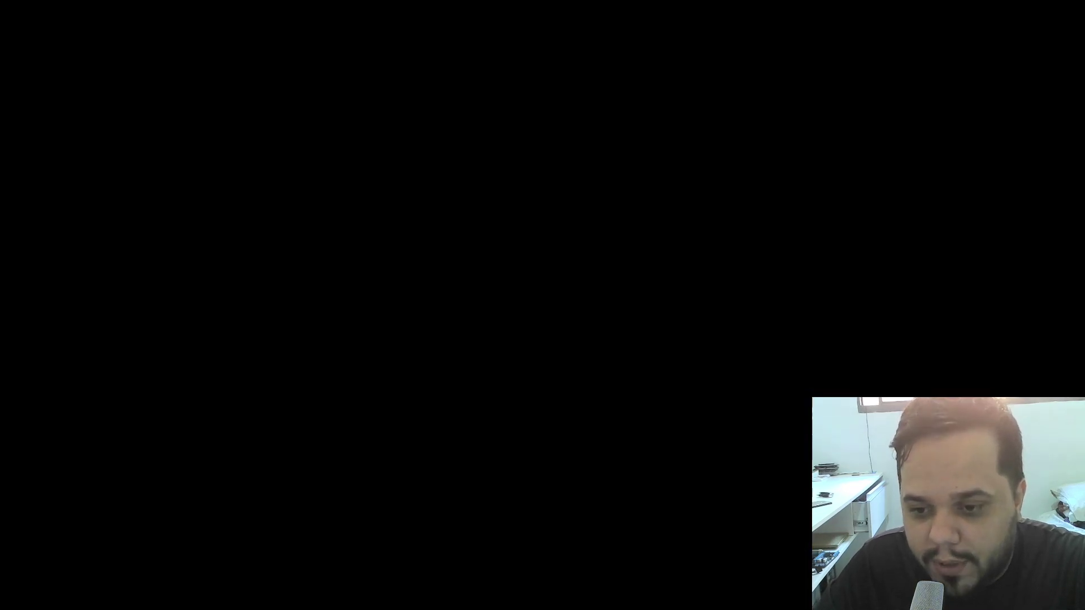
click(492, 442)
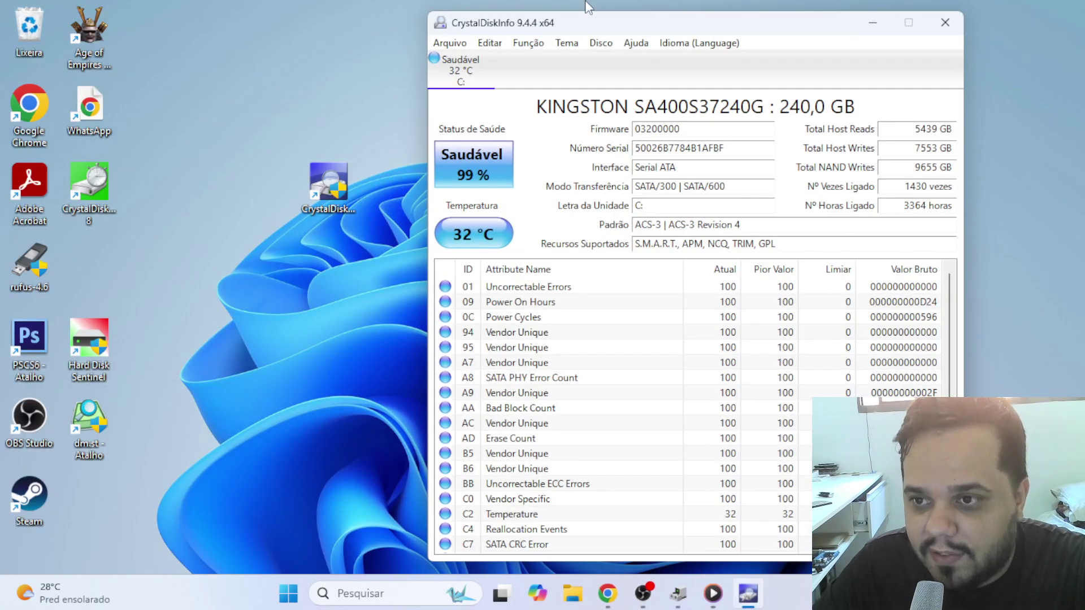
drag(632, 24, 505, 19)
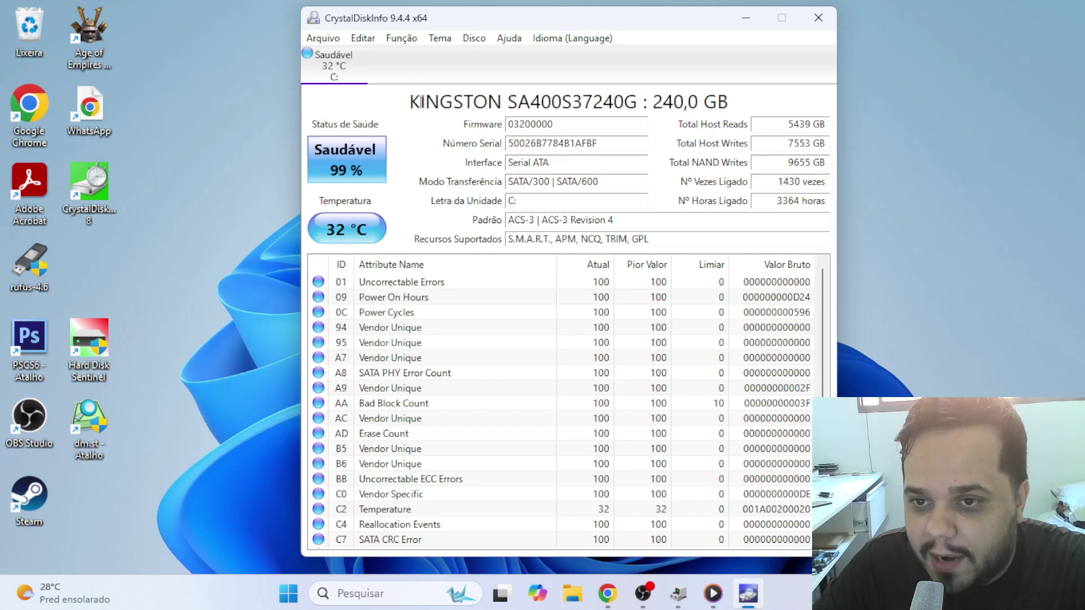
Step: Examine the SSD's model, capacity, usage figures and temperature in CrystalDiskInfo, including a look at the temperature alarm settings
drag(421, 101, 636, 102)
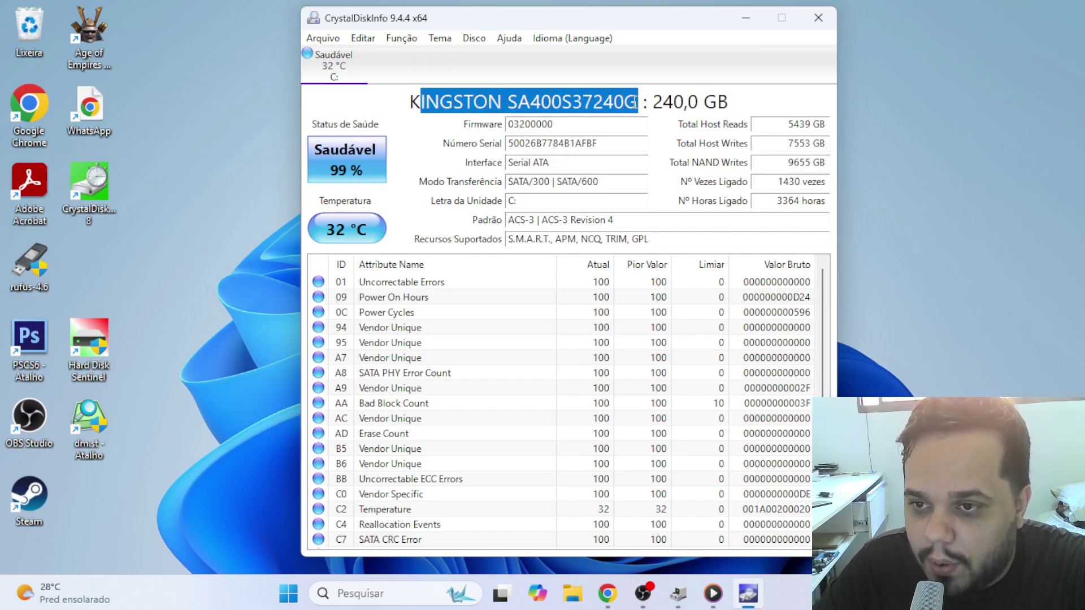
click(510, 104)
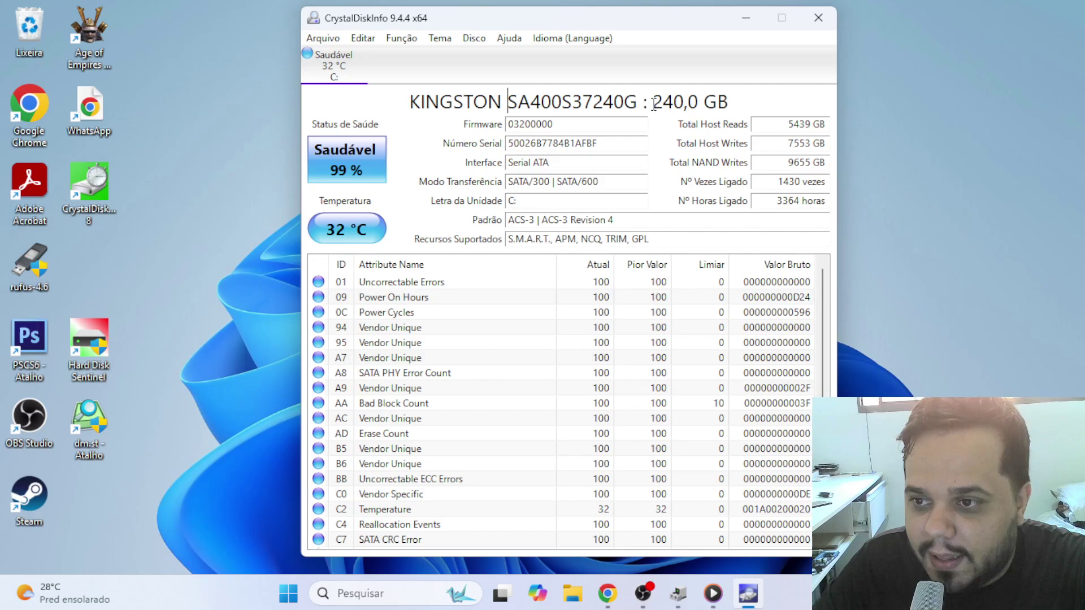
drag(654, 103, 751, 103)
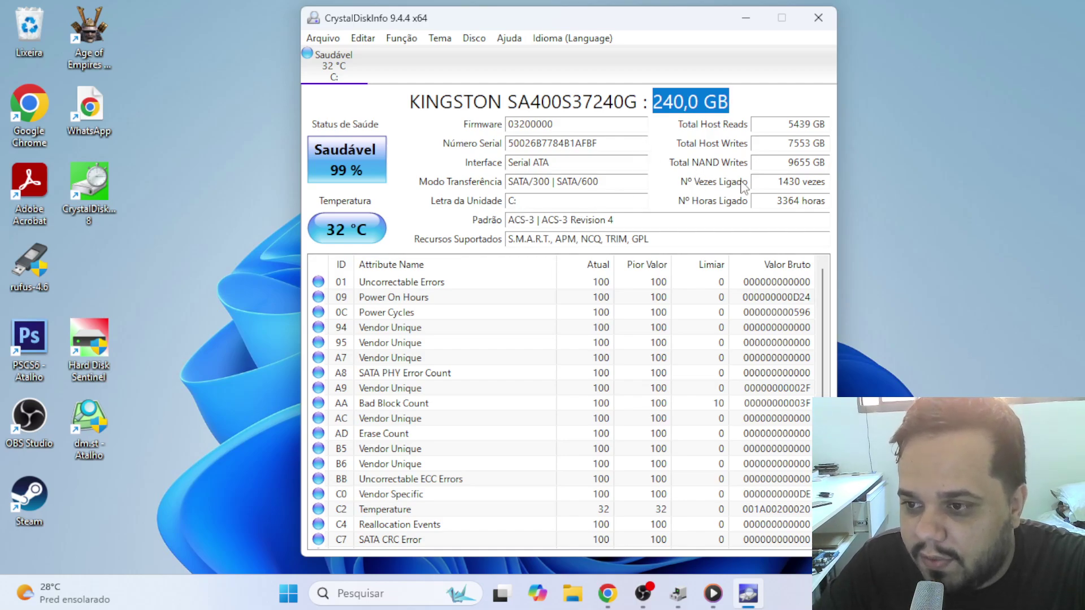
mouse_move(760, 201)
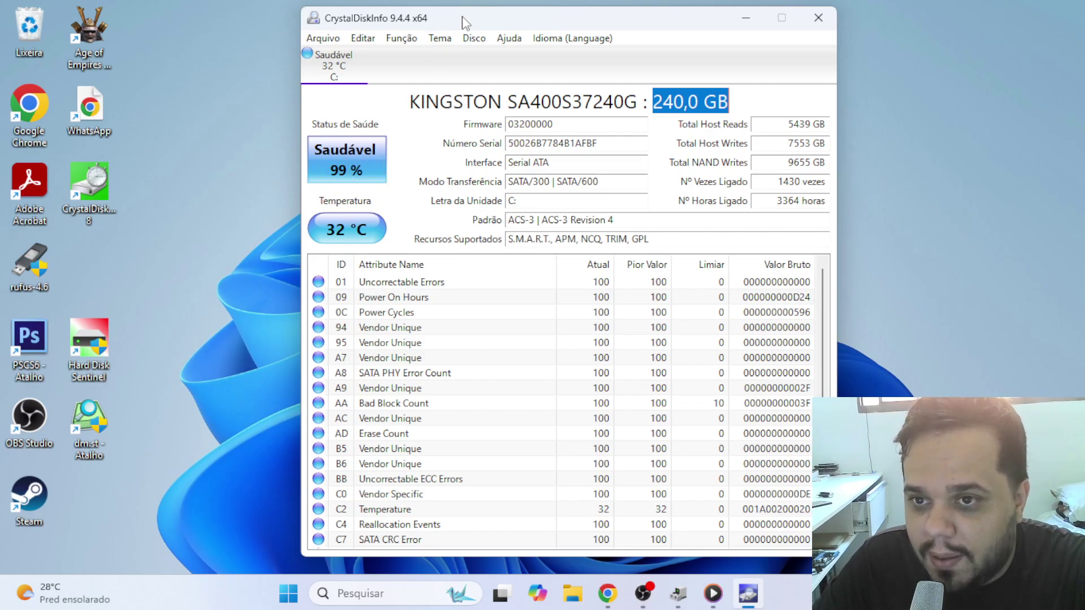
drag(462, 18, 463, 22)
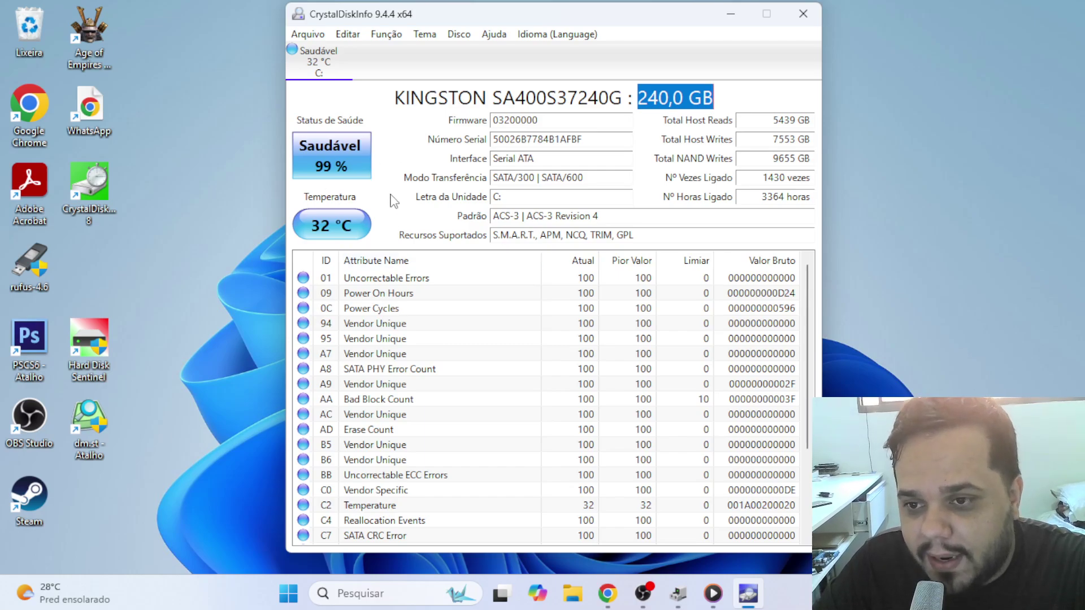
click(334, 229)
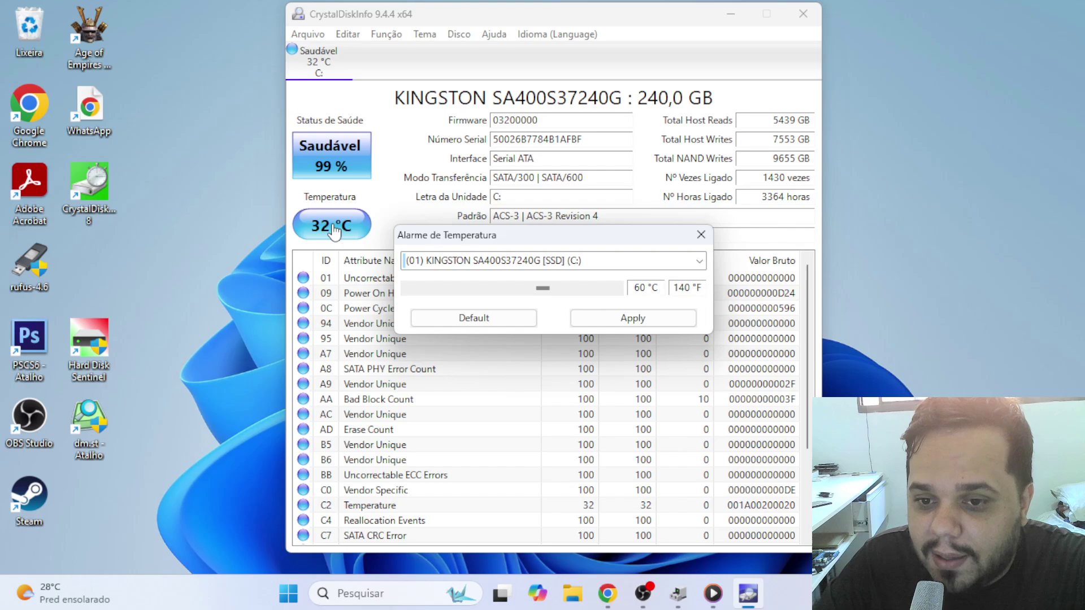
click(701, 235)
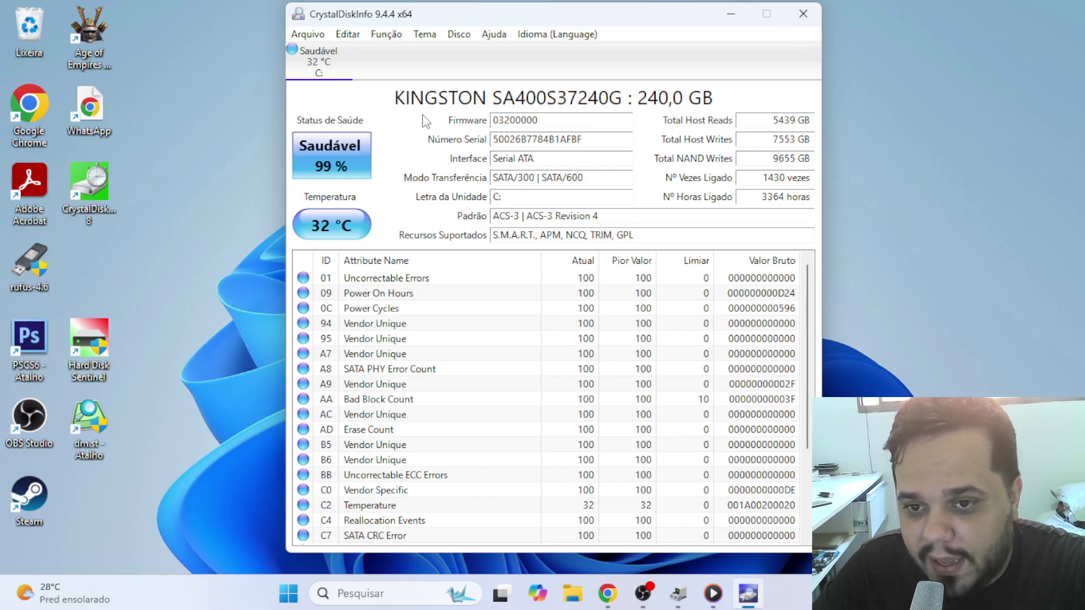
Step: Close CrystalDiskInfo and place its shortcut next to the Hard Disk Sentinel shortcut in open desktop space
click(807, 22)
drag(324, 190, 84, 279)
drag(91, 387, 330, 229)
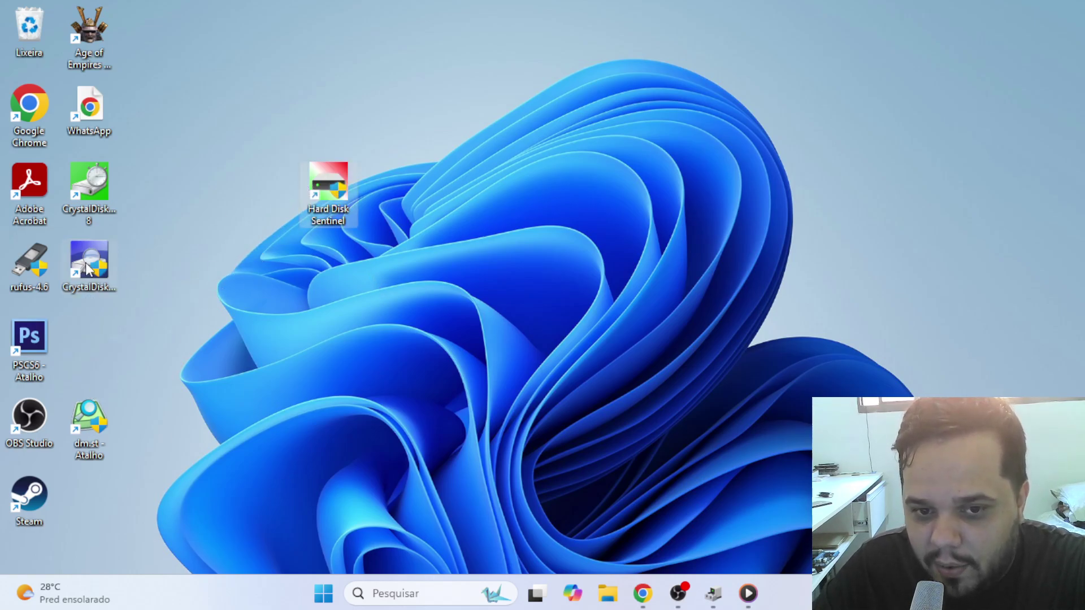
drag(89, 263, 264, 187)
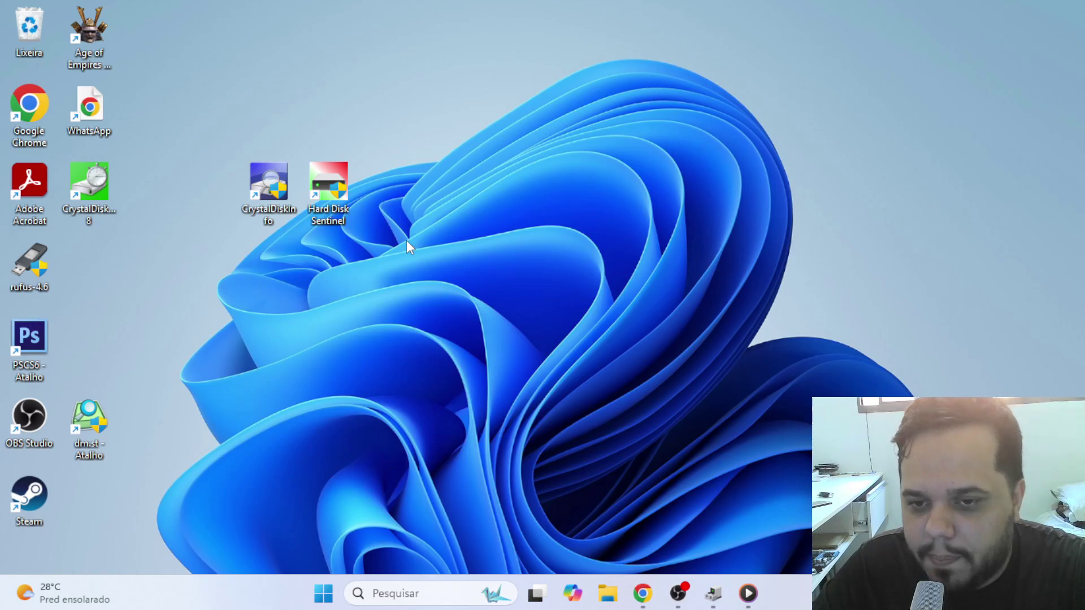
Step: Launch Hard Disk Sentinel and set its interface language to Portuguese-Br in the preferences
mouse_move(329, 180)
mouse_down()
mouse_move(433, 83)
mouse_move(367, 185)
mouse_move(338, 185)
mouse_up()
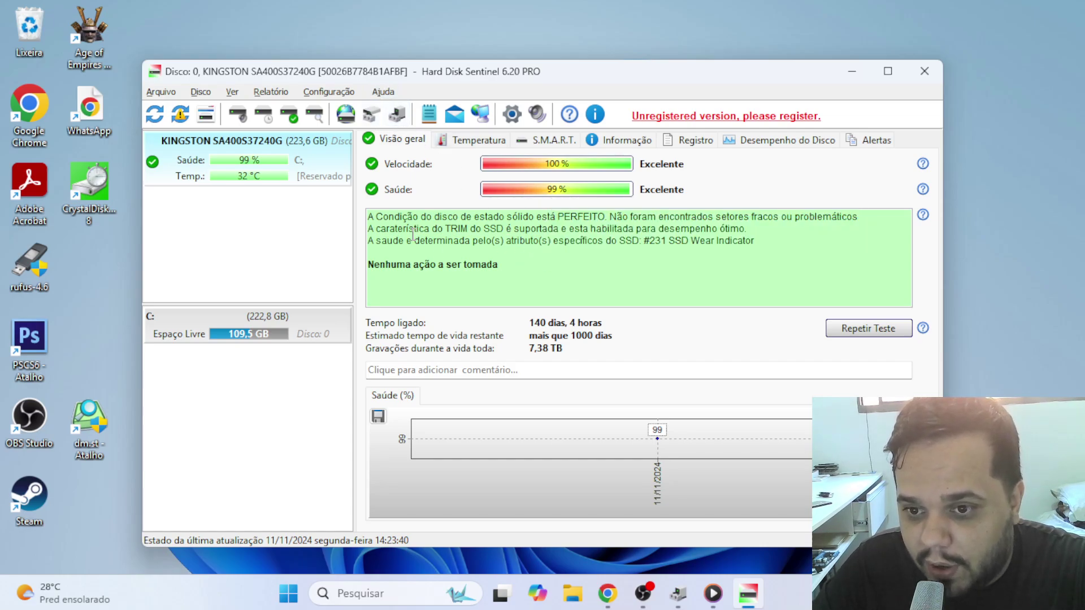
click(350, 93)
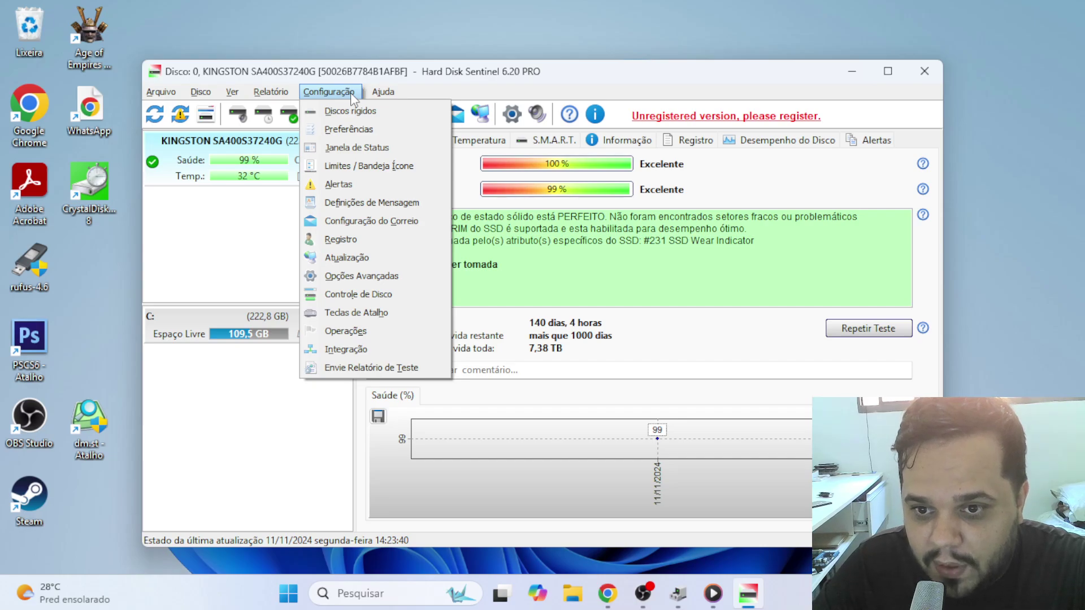
click(349, 129)
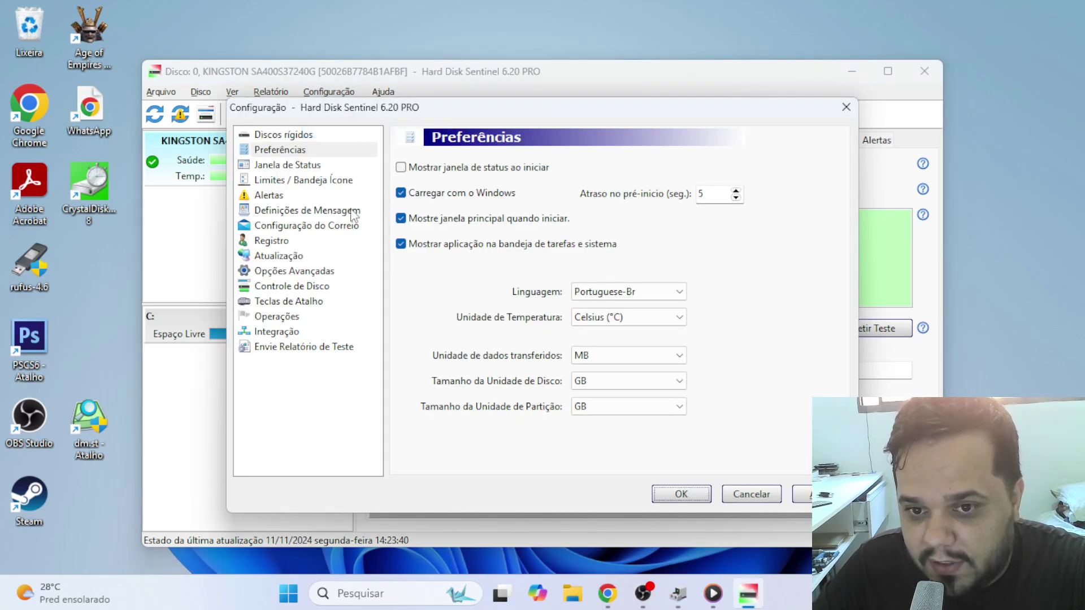
click(625, 292)
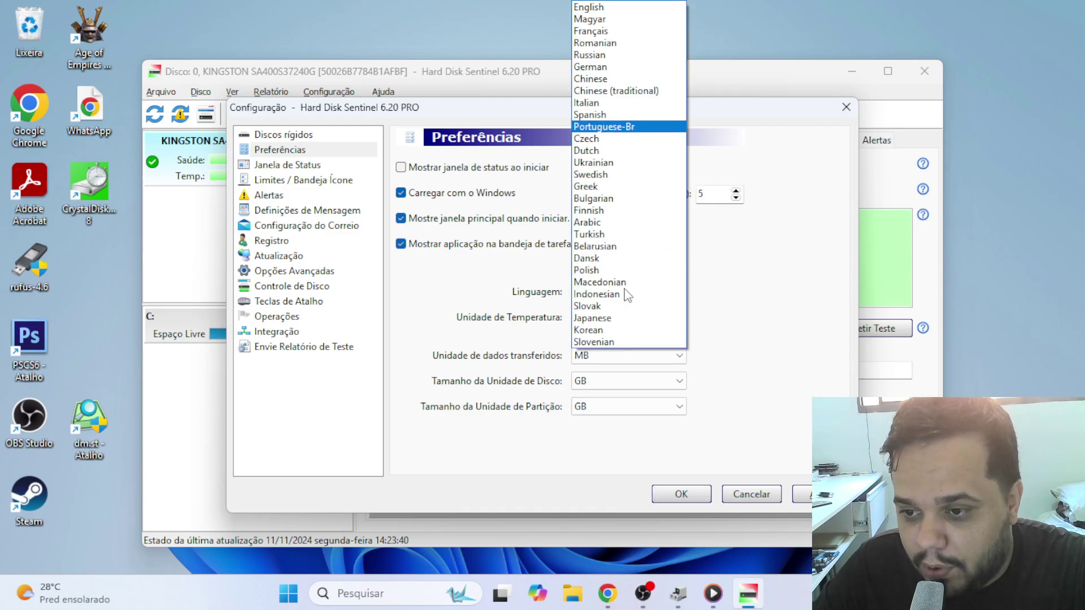
click(624, 127)
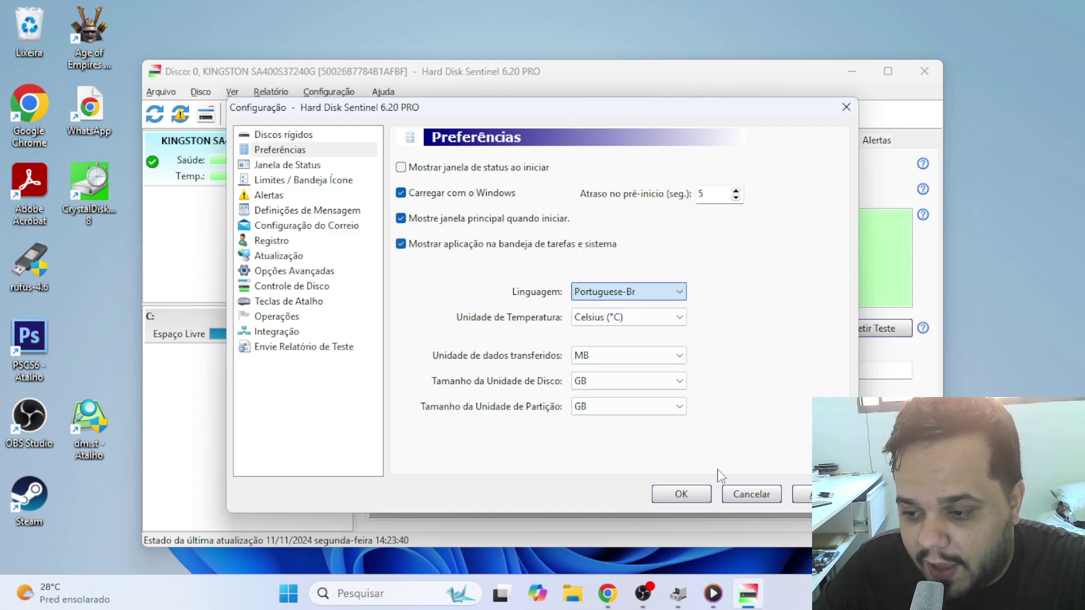
click(692, 498)
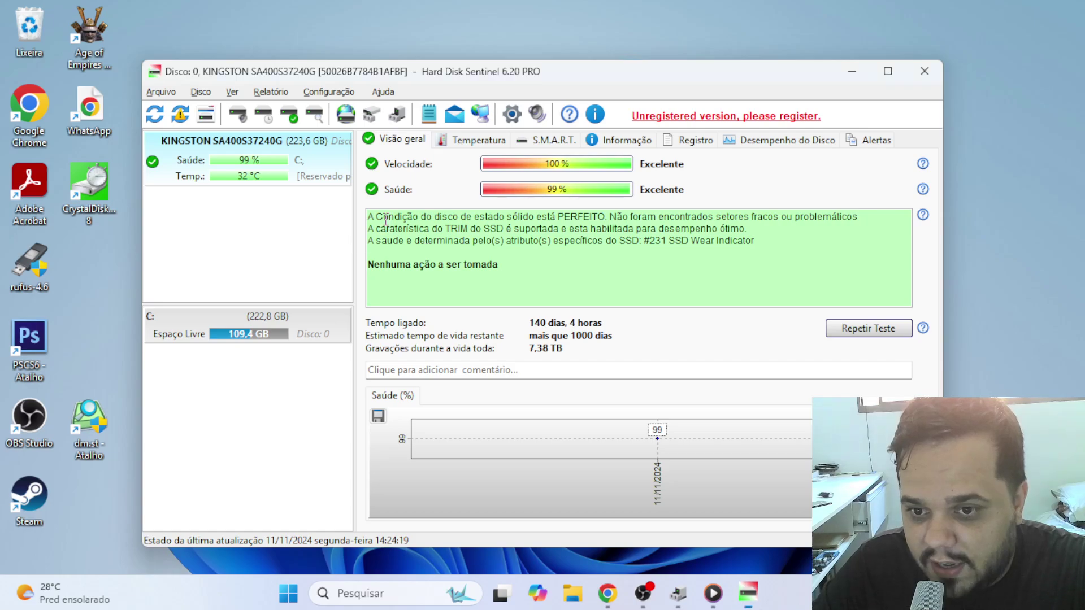
Step: Examine the SSD's condition report in the overview, highlighting its first line, and review the speed, health and power-on time
drag(367, 217, 611, 218)
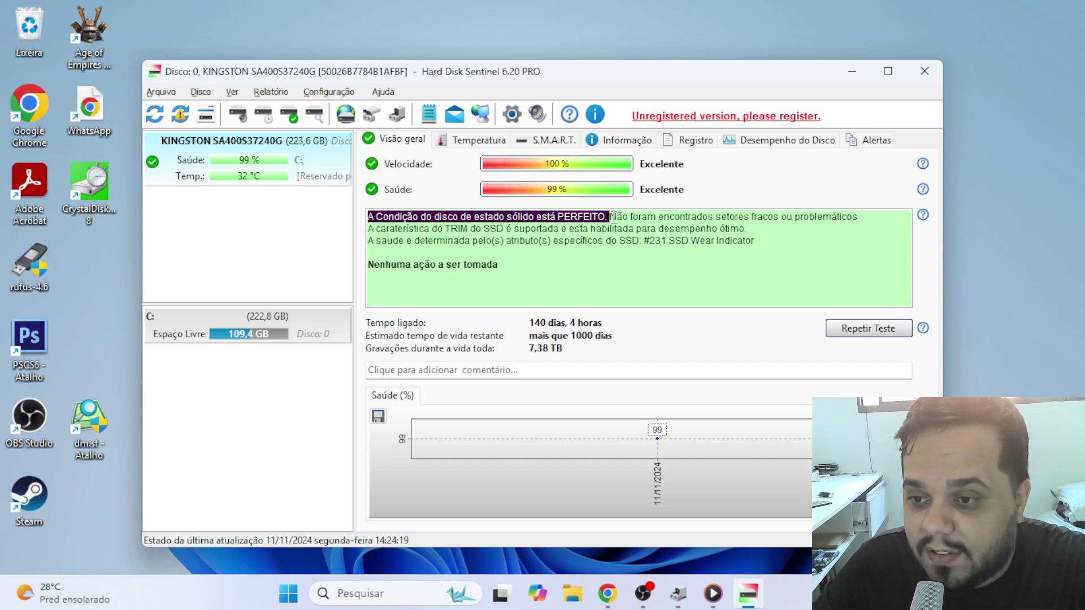
drag(613, 218, 867, 217)
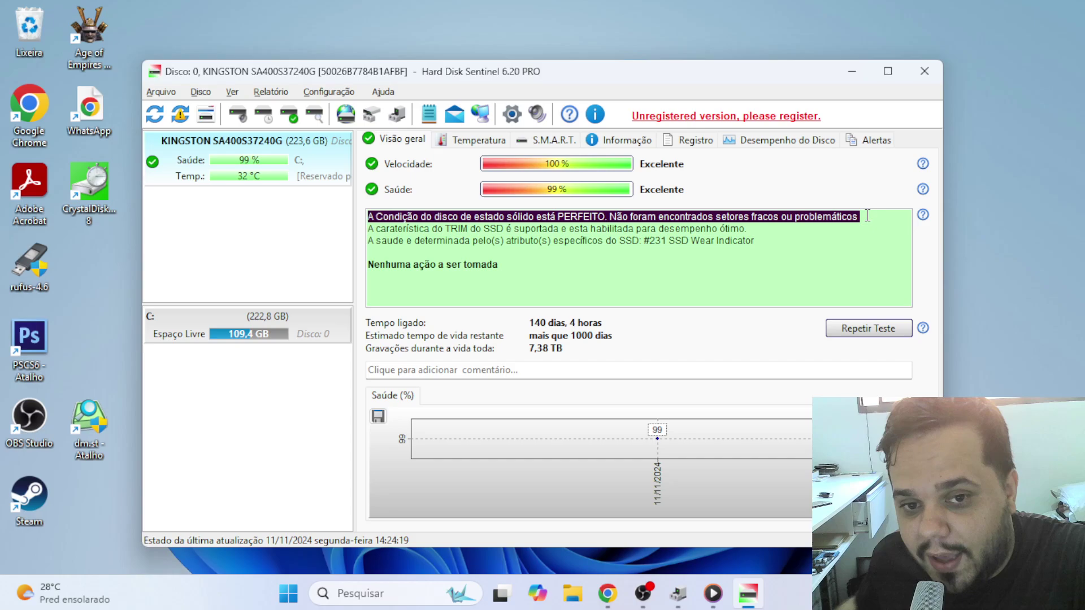
drag(692, 72, 897, 58)
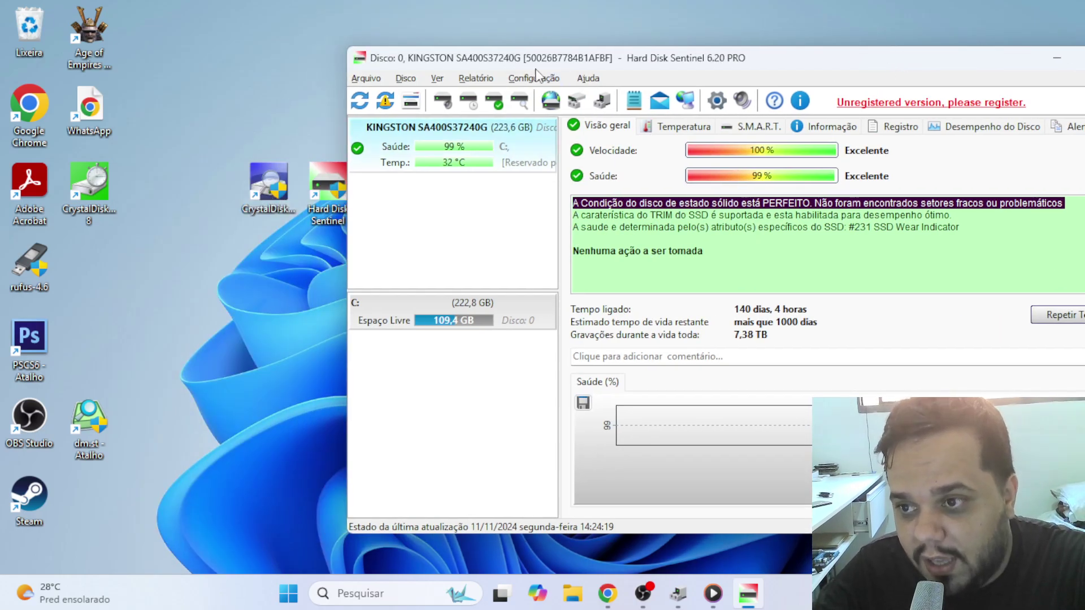
drag(599, 59, 400, 70)
click(435, 237)
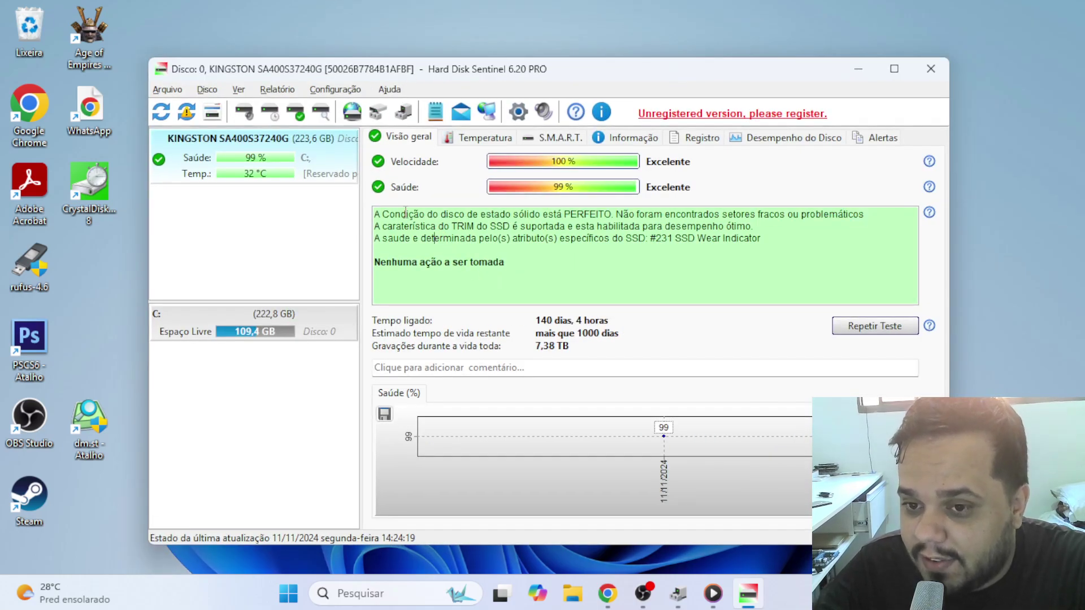
drag(380, 214, 434, 215)
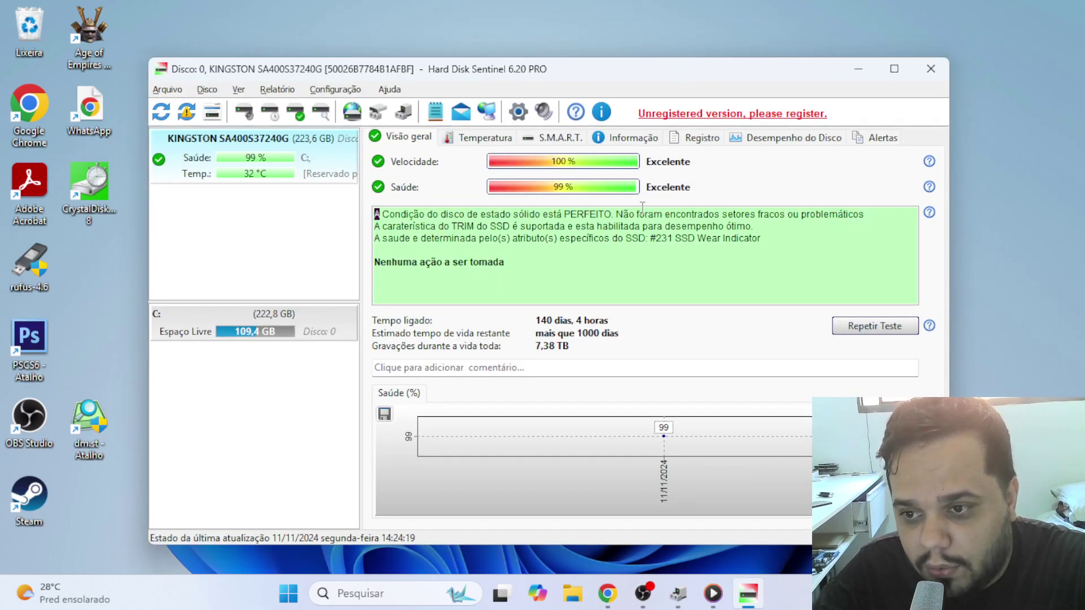
shift+click(720, 215)
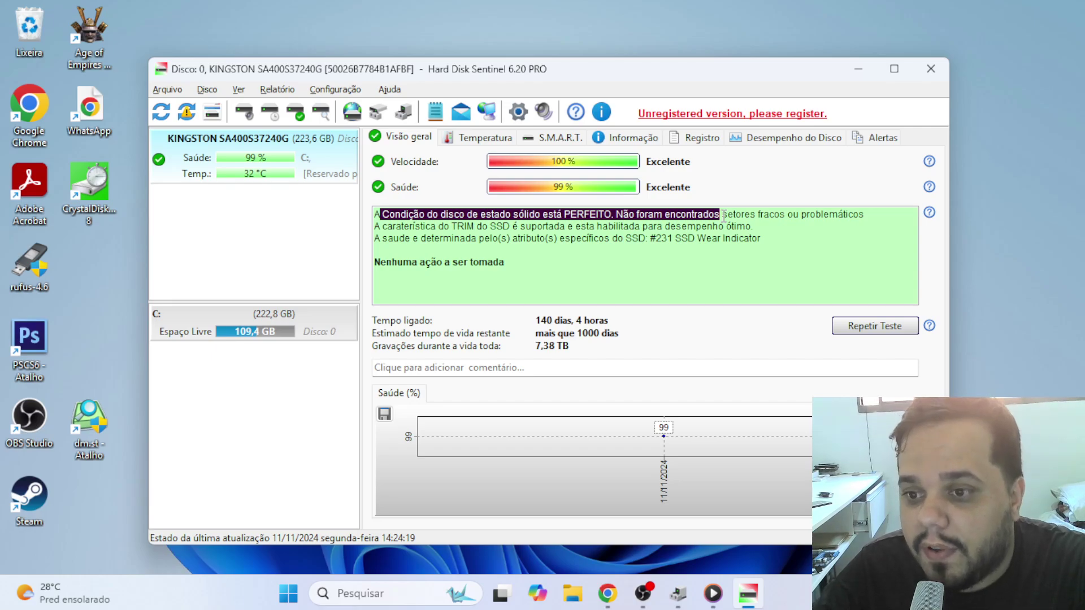
mouse_move(569, 191)
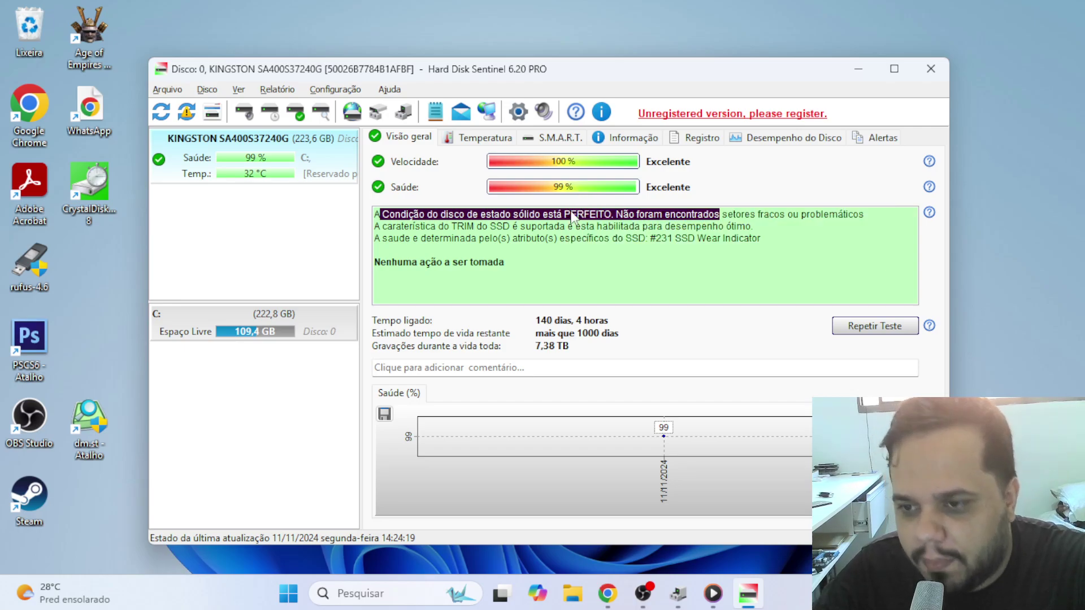
click(586, 263)
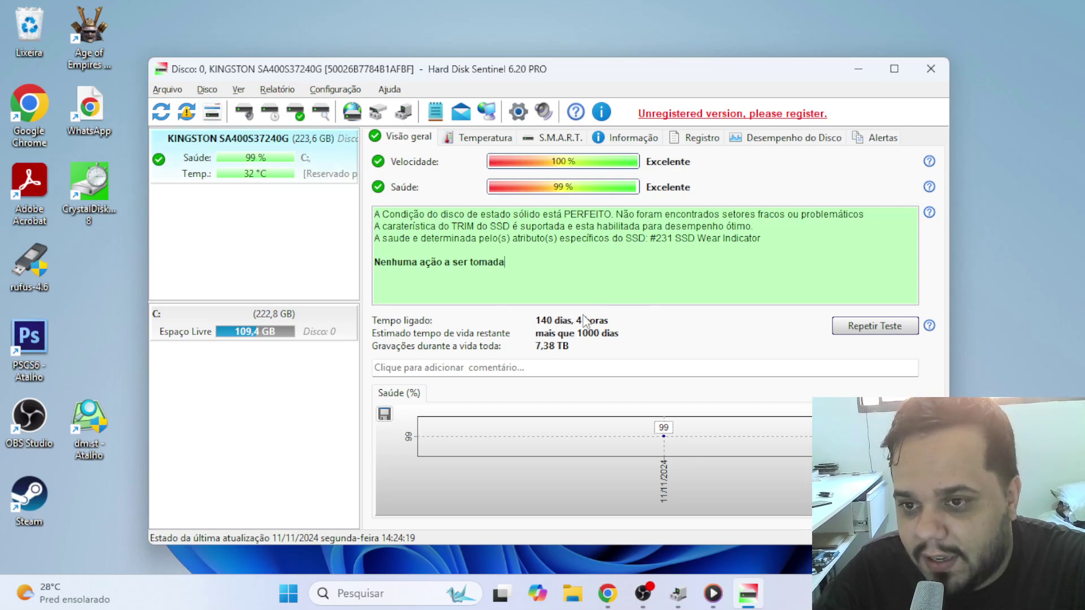
click(339, 90)
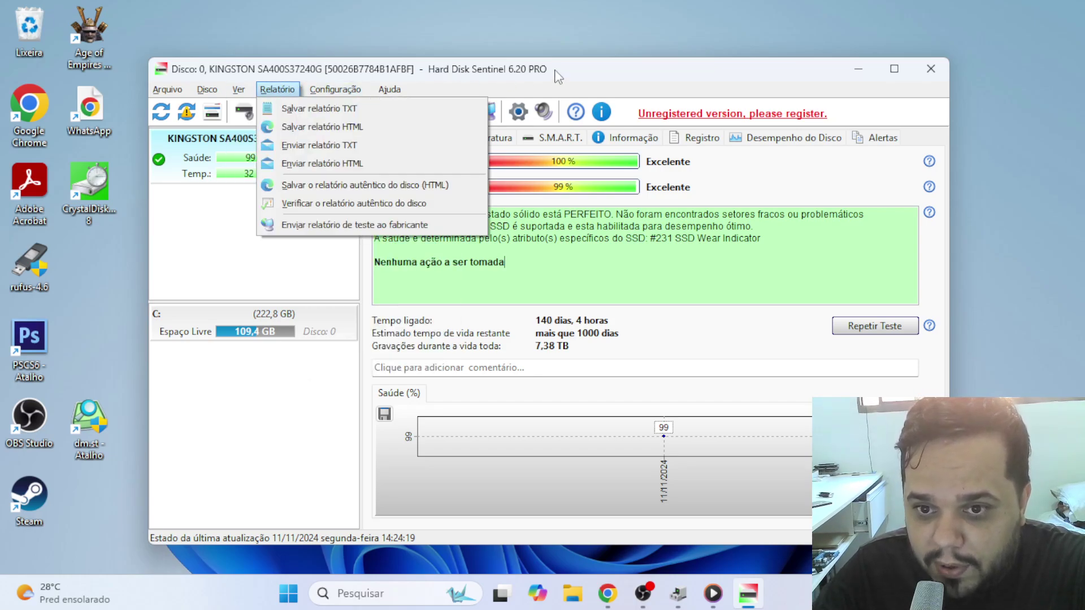
click(277, 89)
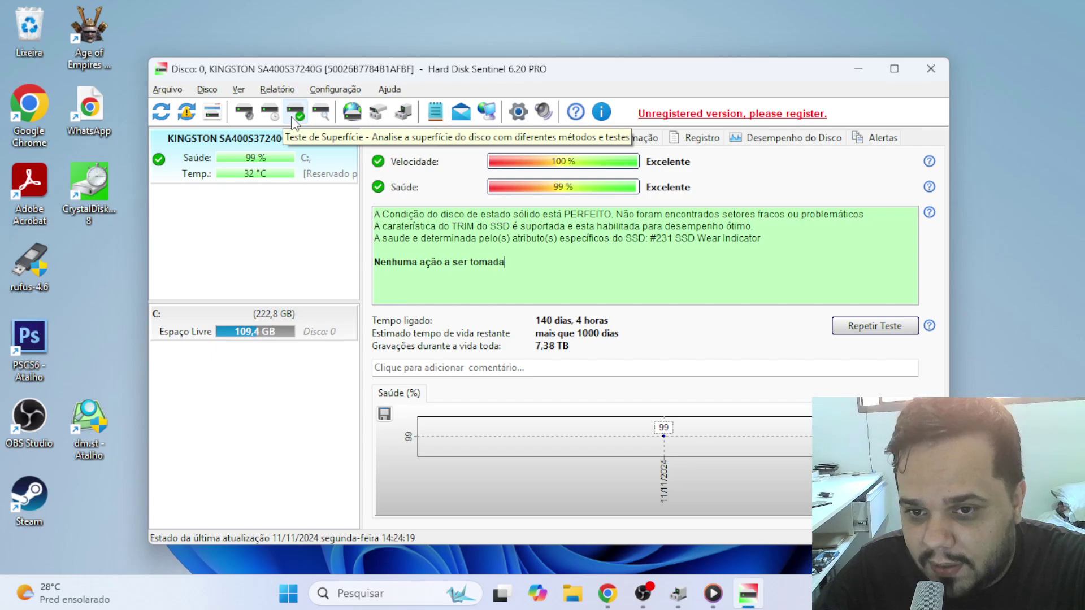
Step: Close Hard Disk Sentinel and return the CrystalDiskInfo and Hard Disk Sentinel shortcuts to the second column of desktop icons
drag(611, 79, 659, 72)
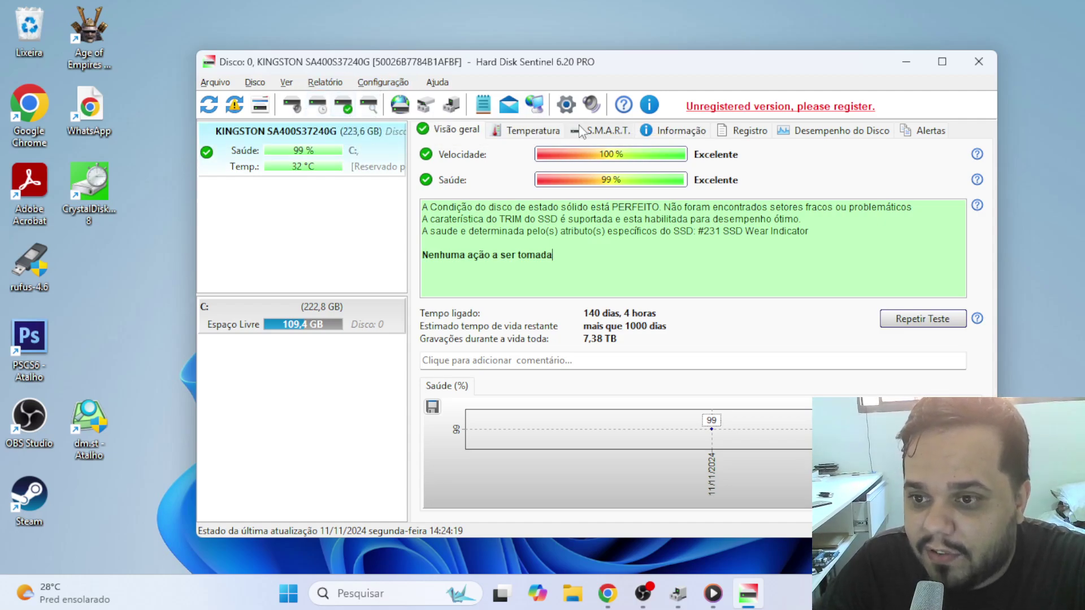
click(985, 65)
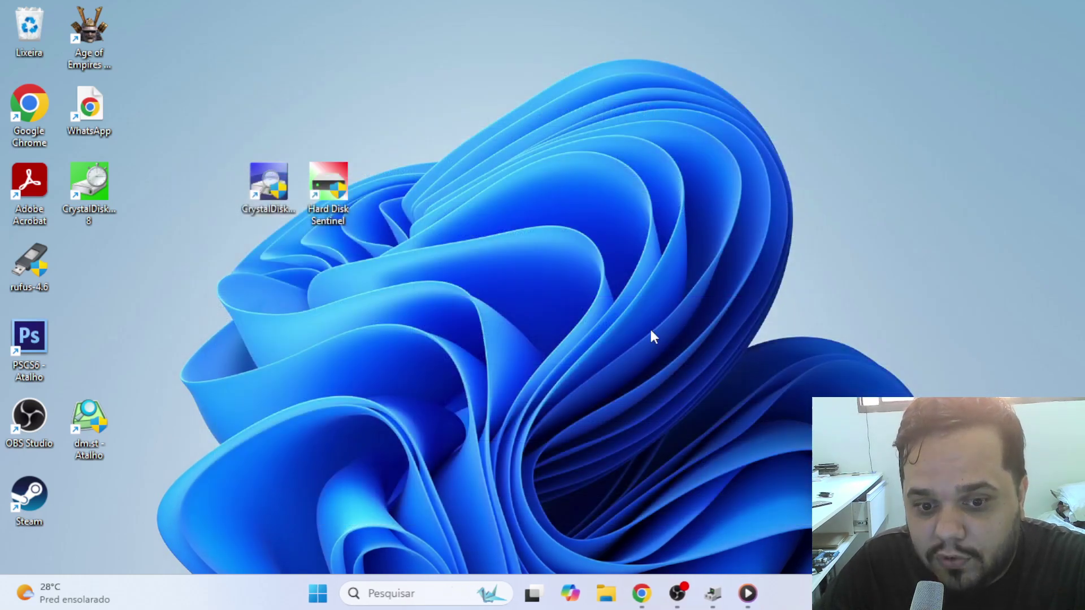
drag(262, 195, 89, 262)
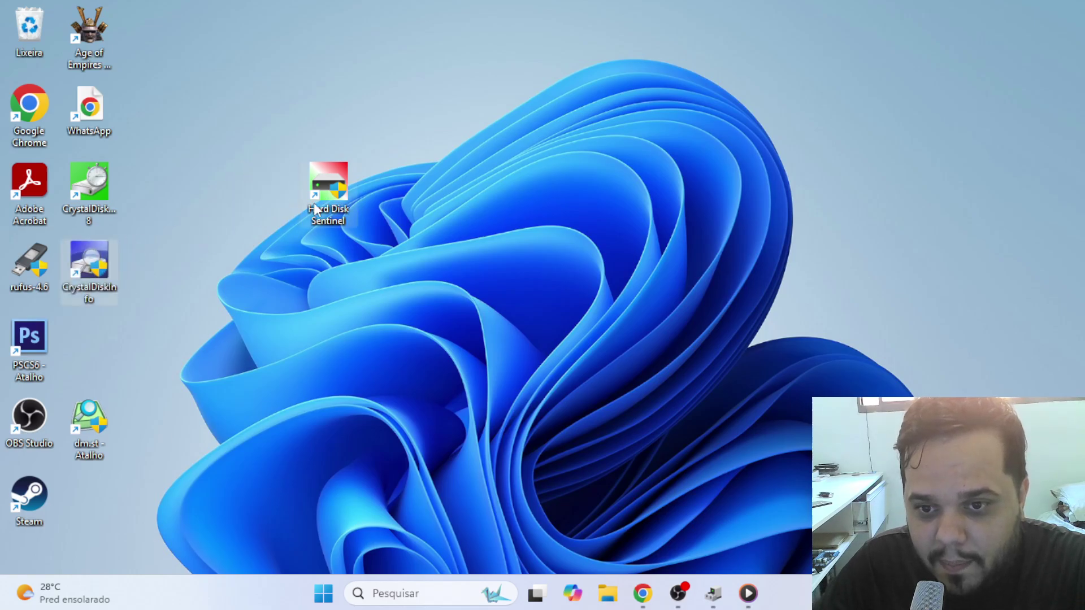
drag(327, 189, 88, 351)
Step: Move the dm.st shortcut into open desktop space and launch Macrorit Disk Scanner, allowing it to run despite the SmartScreen block
drag(89, 420, 216, 186)
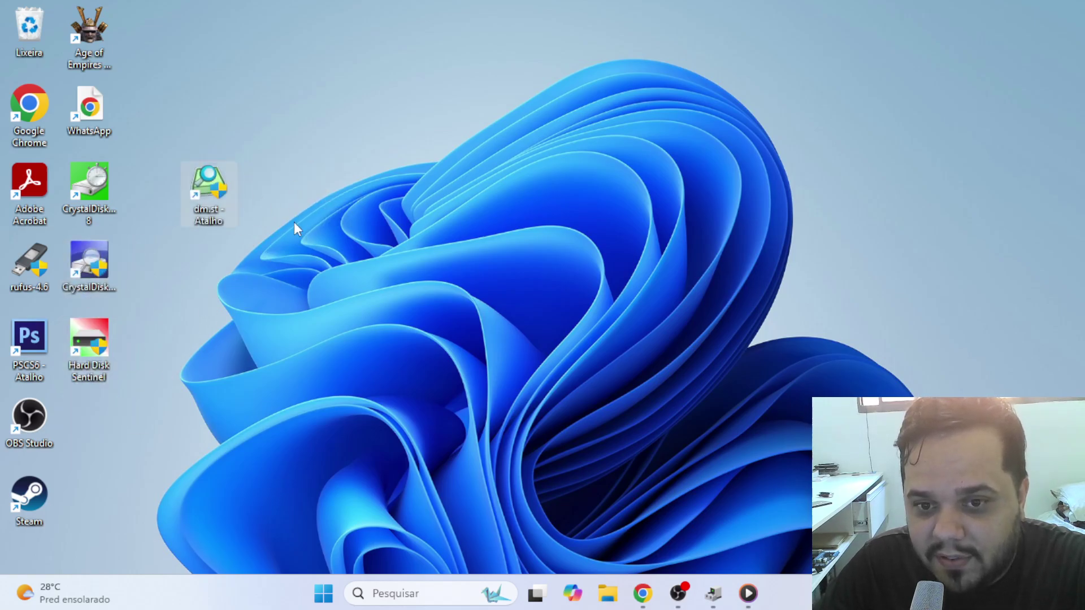
double_click(199, 199)
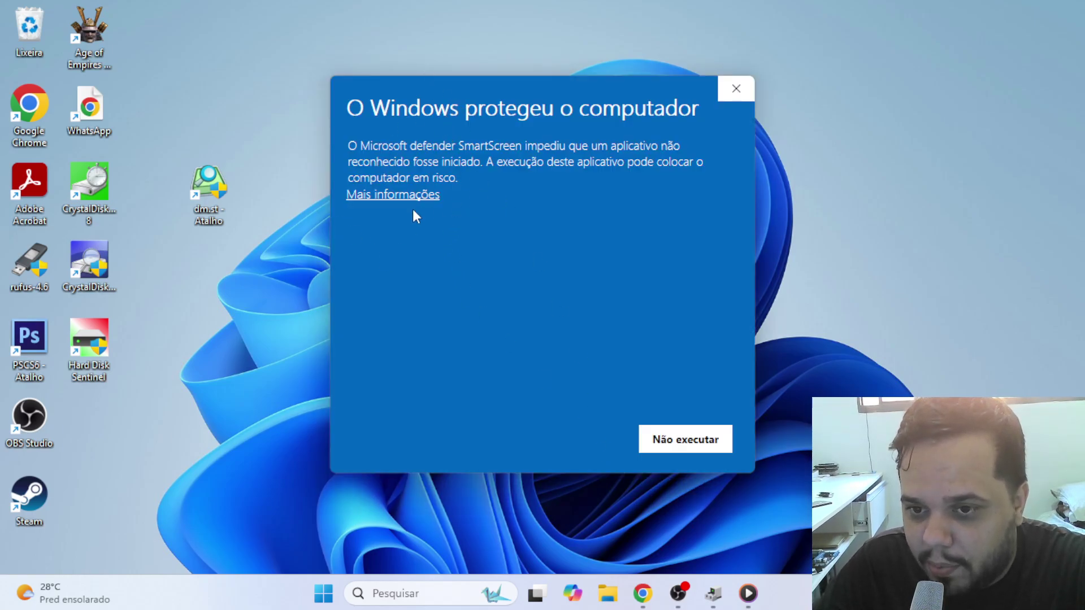
click(401, 196)
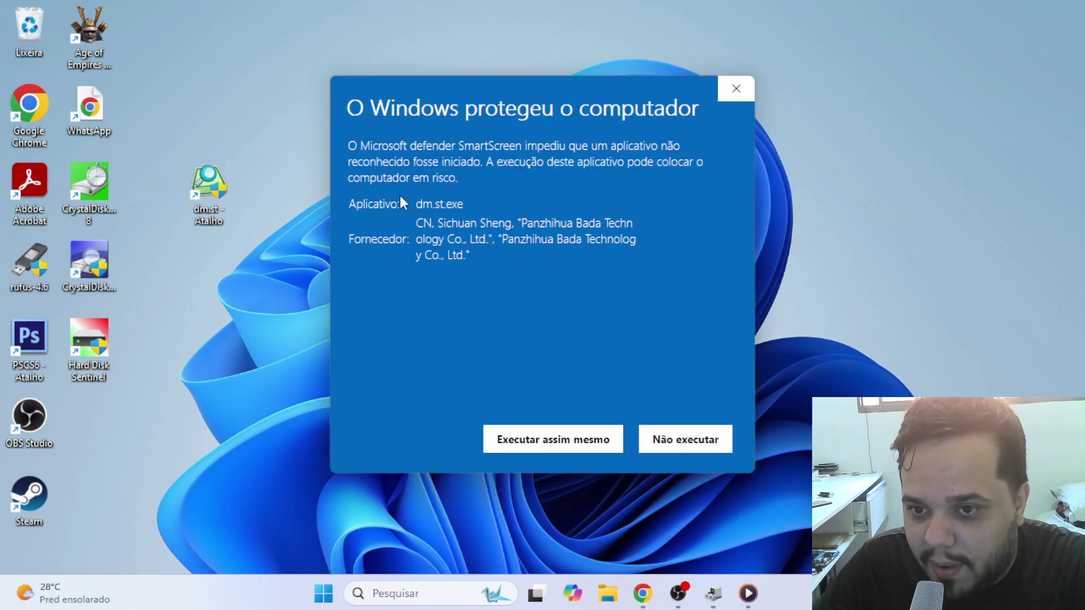
click(570, 452)
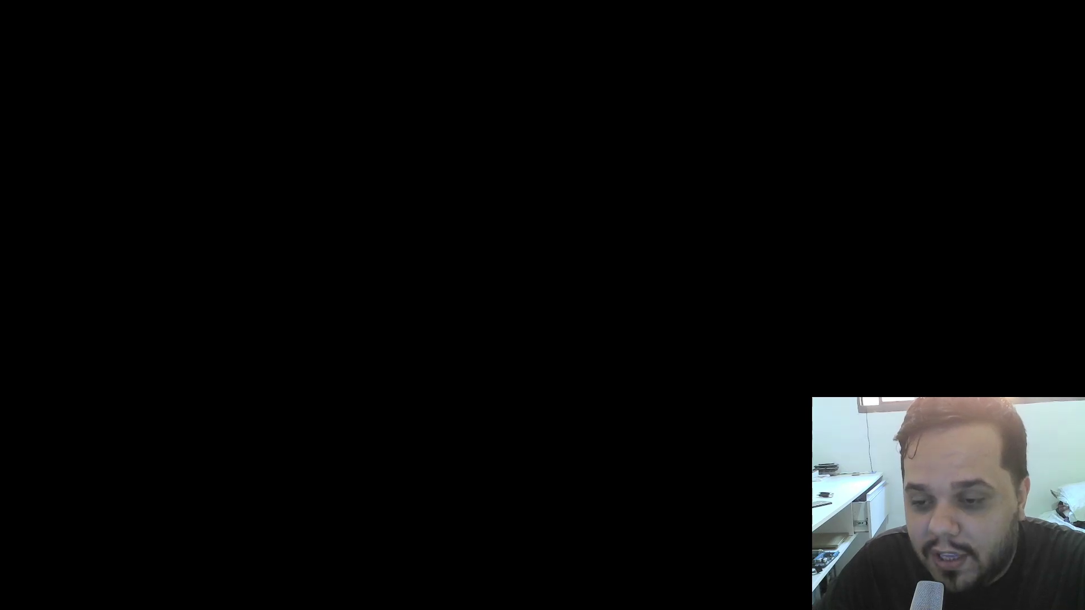
click(499, 431)
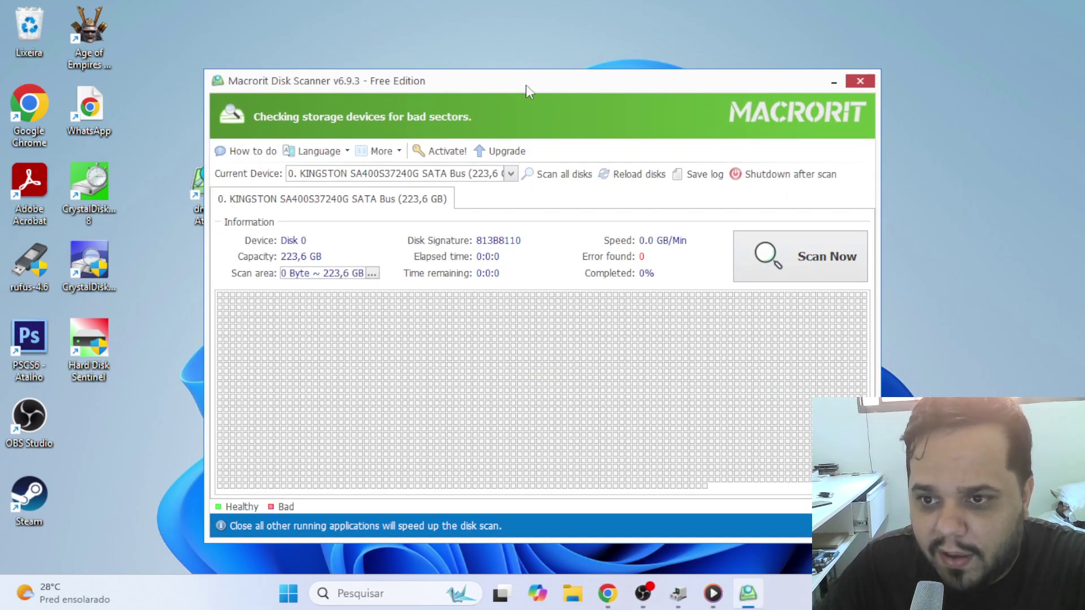
Step: Reposition the Macrorit Disk Scanner window and set its interface language to Portuguese
drag(526, 86, 517, 69)
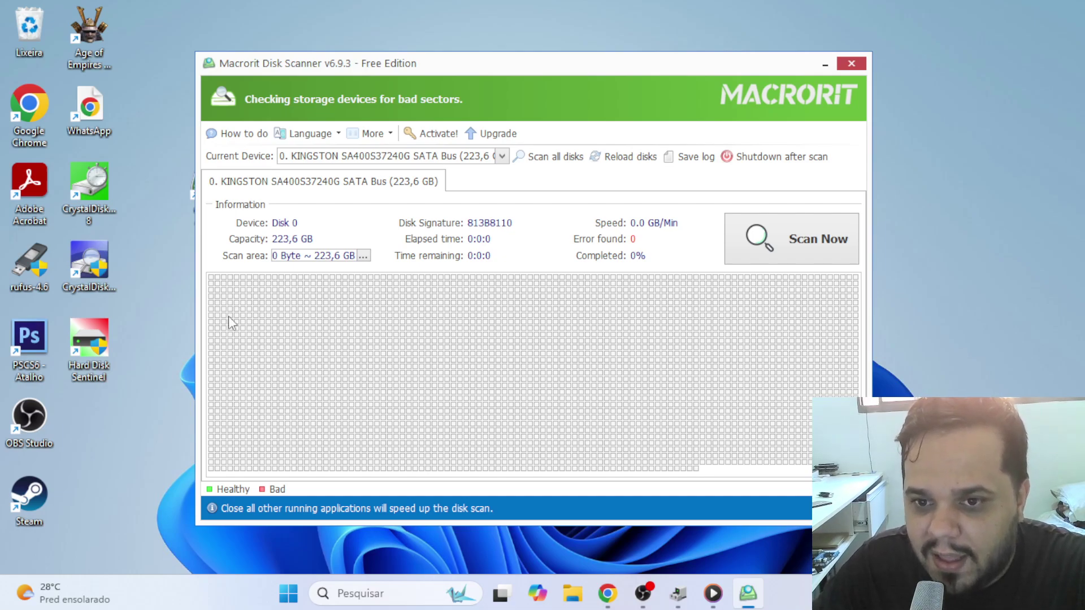
click(323, 135)
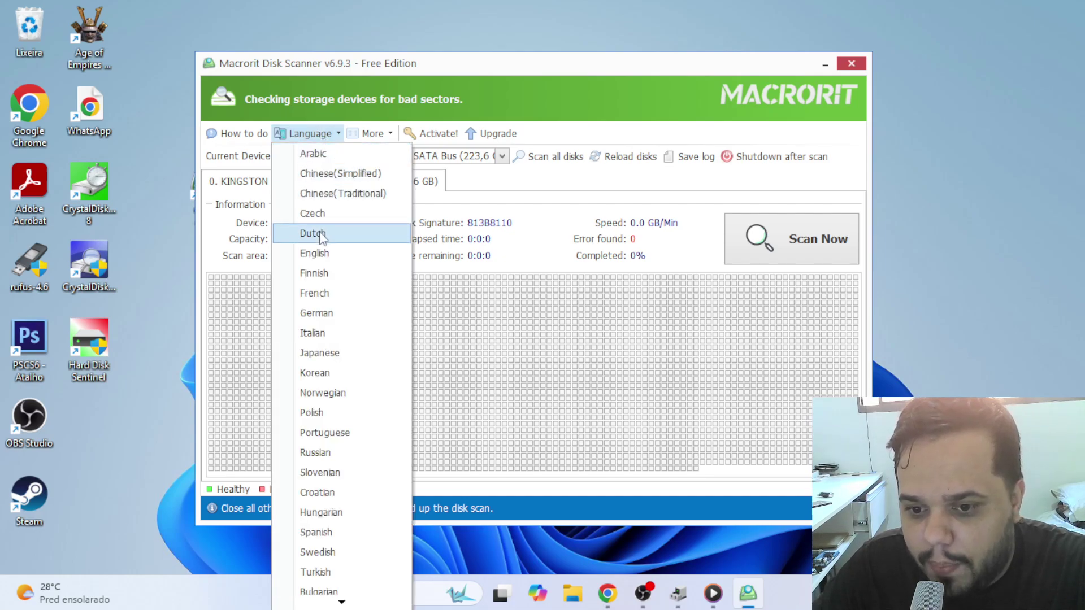
click(325, 433)
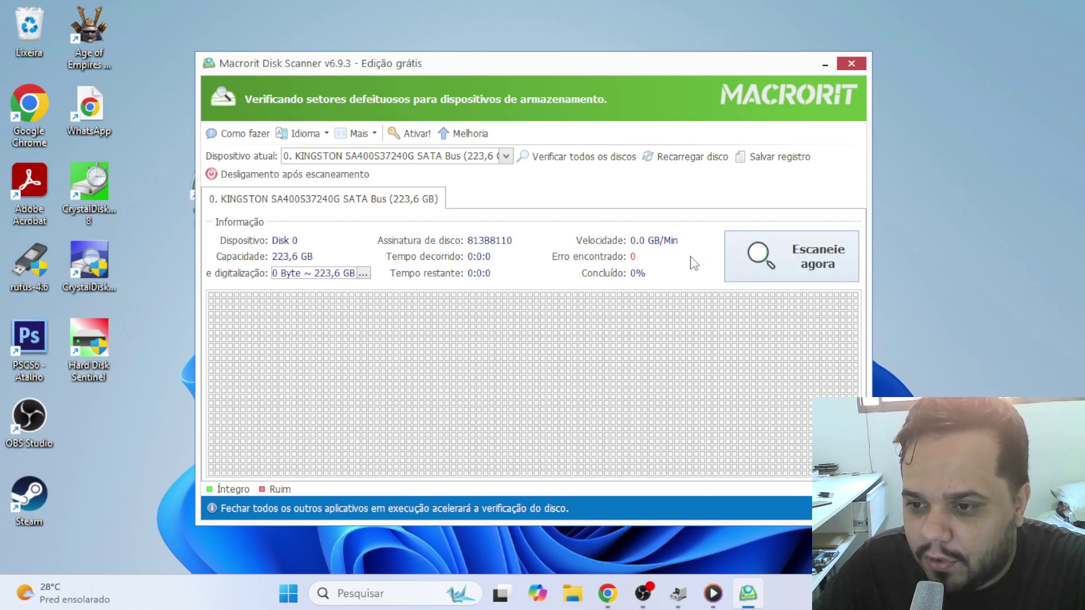
Step: Scan the entire Kingston SSD for bad sectors, letting the surface check run to completion
click(775, 257)
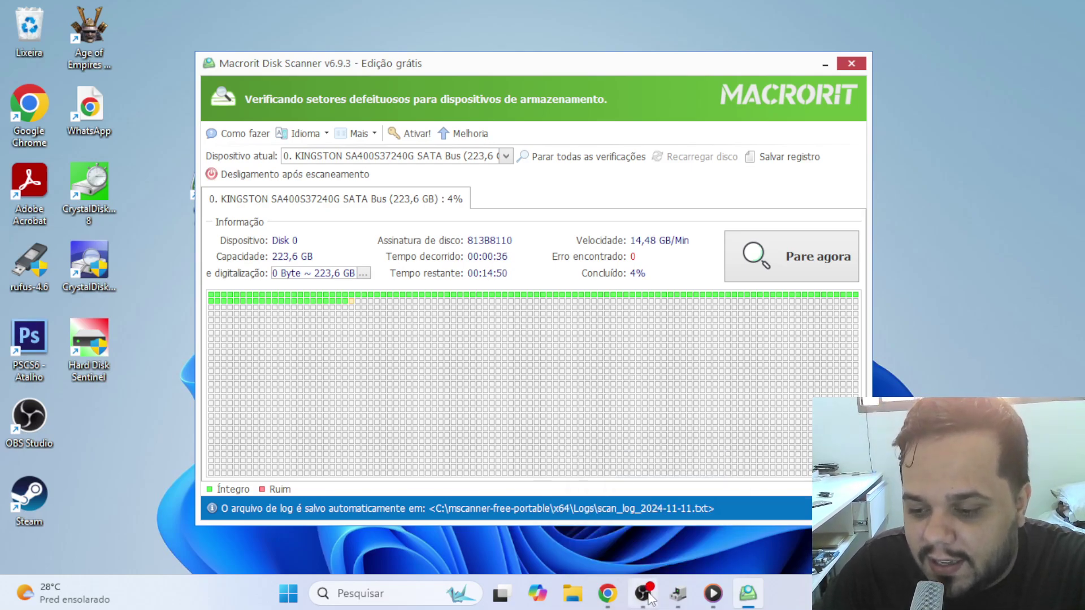
mouse_move(651, 603)
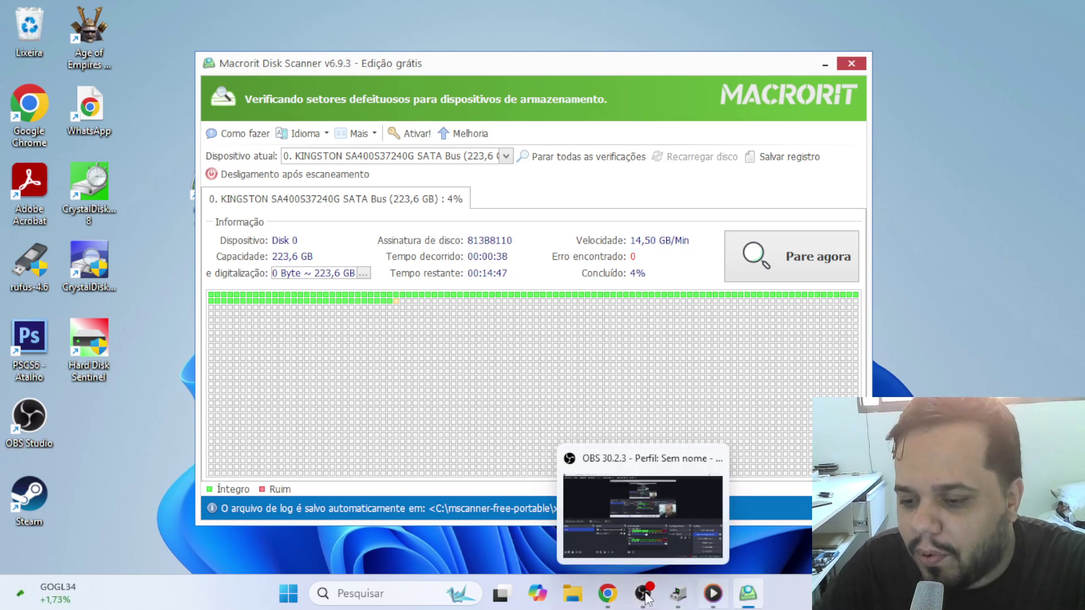
click(636, 600)
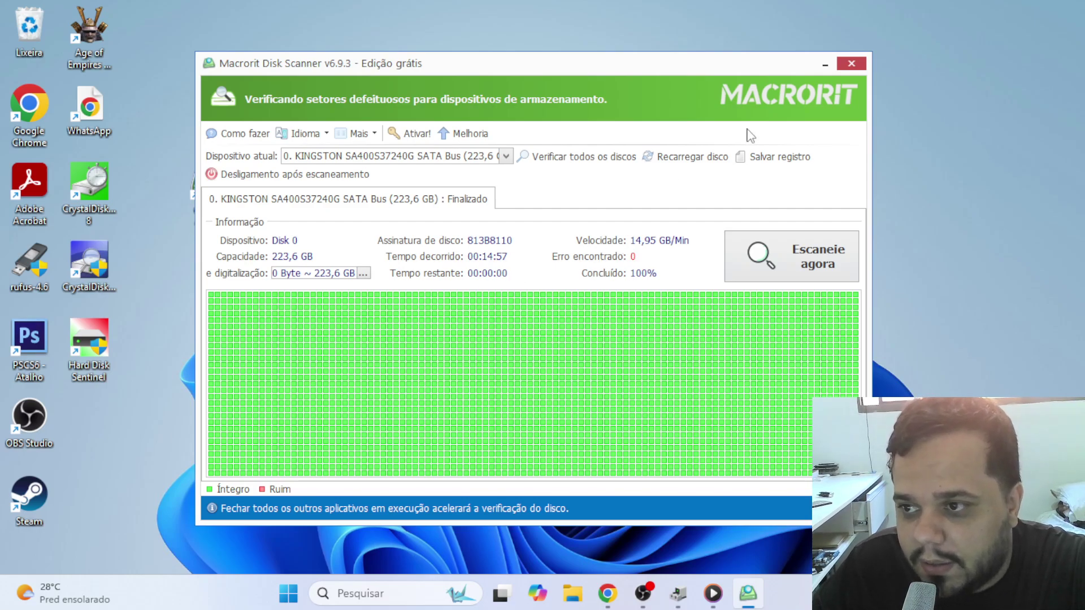
Step: Close Macrorit Disk Scanner and place the dm.st shortcut beside the CrystalDiskMark 8 shortcut
click(851, 64)
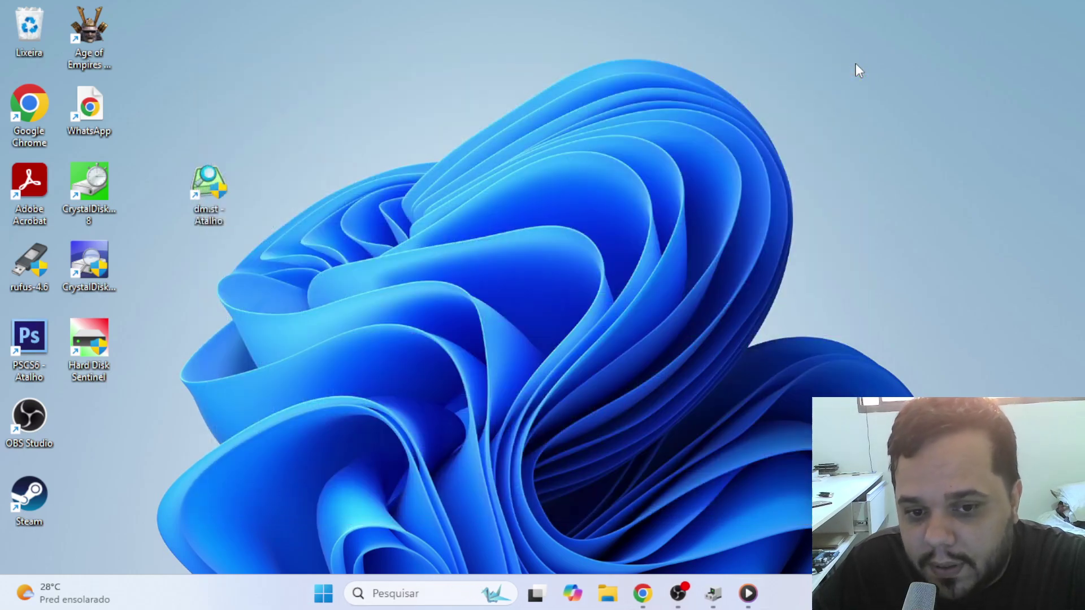
drag(220, 195, 180, 260)
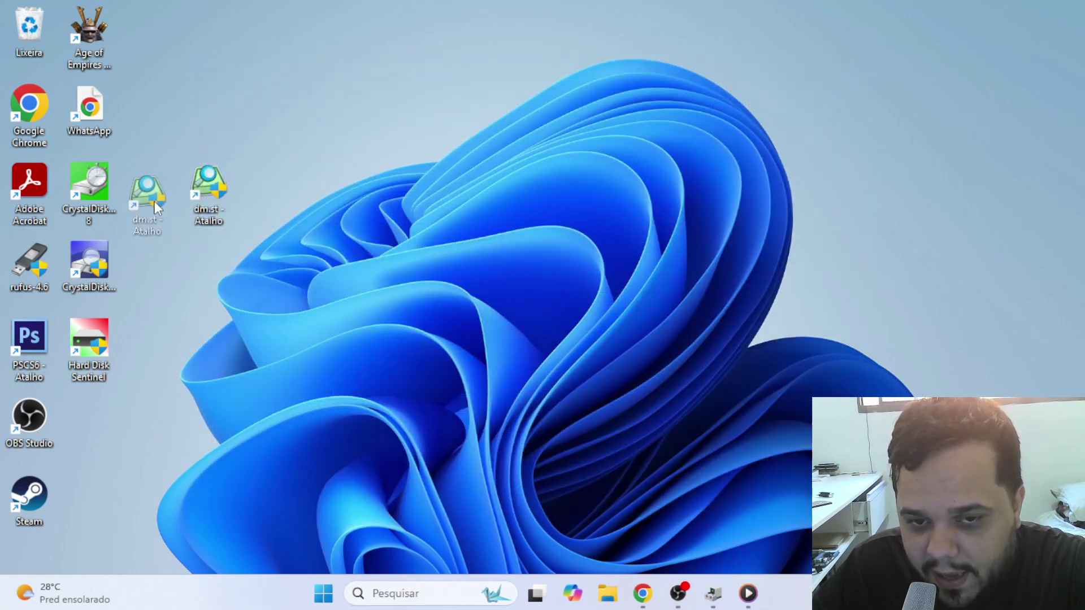
drag(155, 201, 155, 202)
Step: Move the CrystalDiskMark 8 shortcut into open desktop space and launch CrystalDiskMark, leaving CrystalDiskInfo in its original icon position
drag(95, 278, 335, 277)
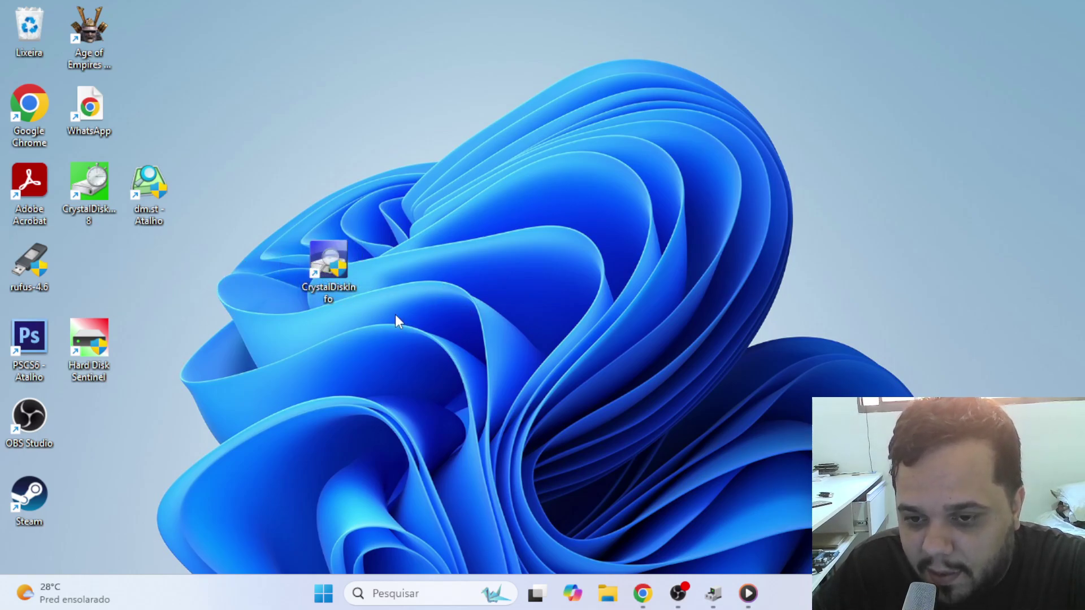
double_click(324, 274)
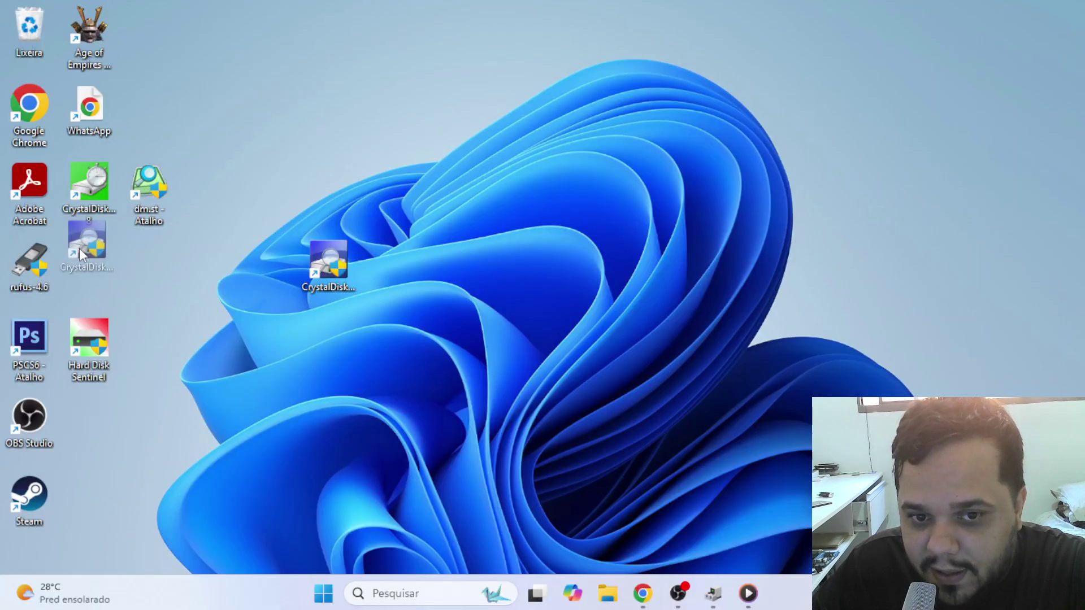
drag(89, 182, 390, 192)
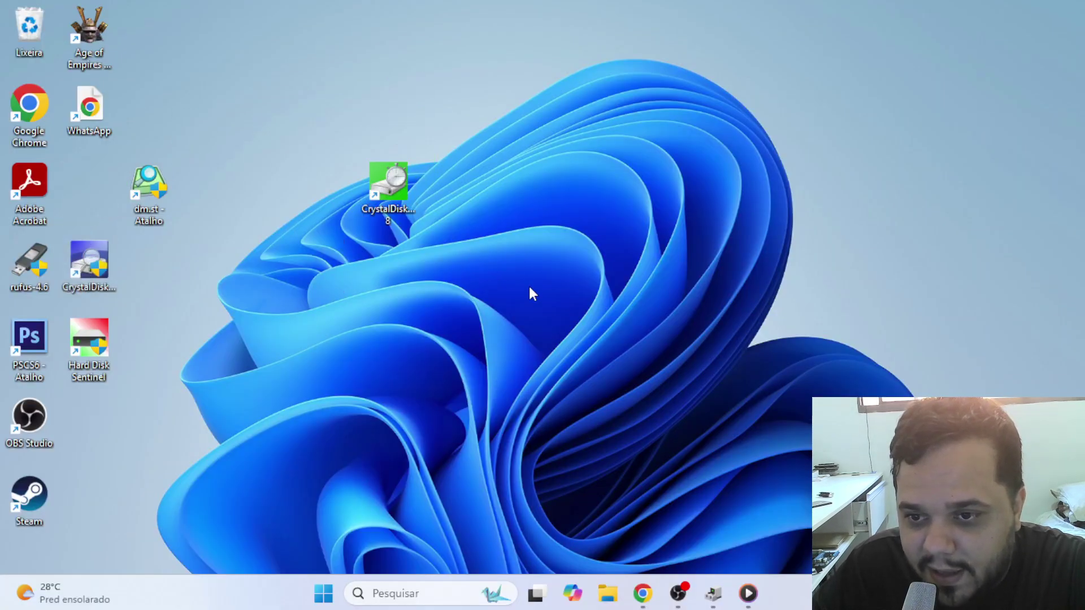
double_click(389, 195)
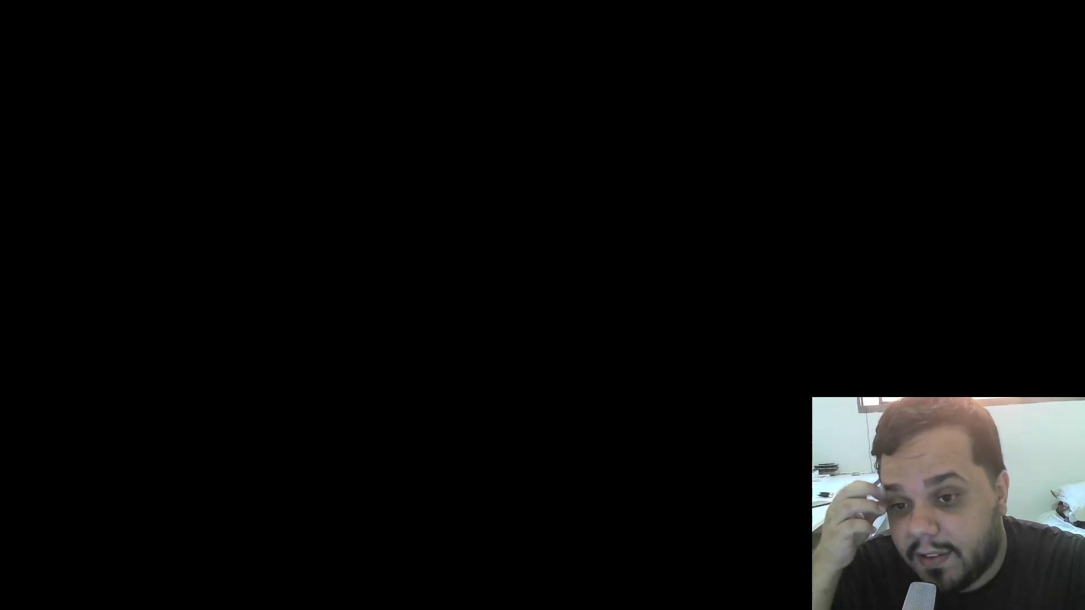
click(483, 180)
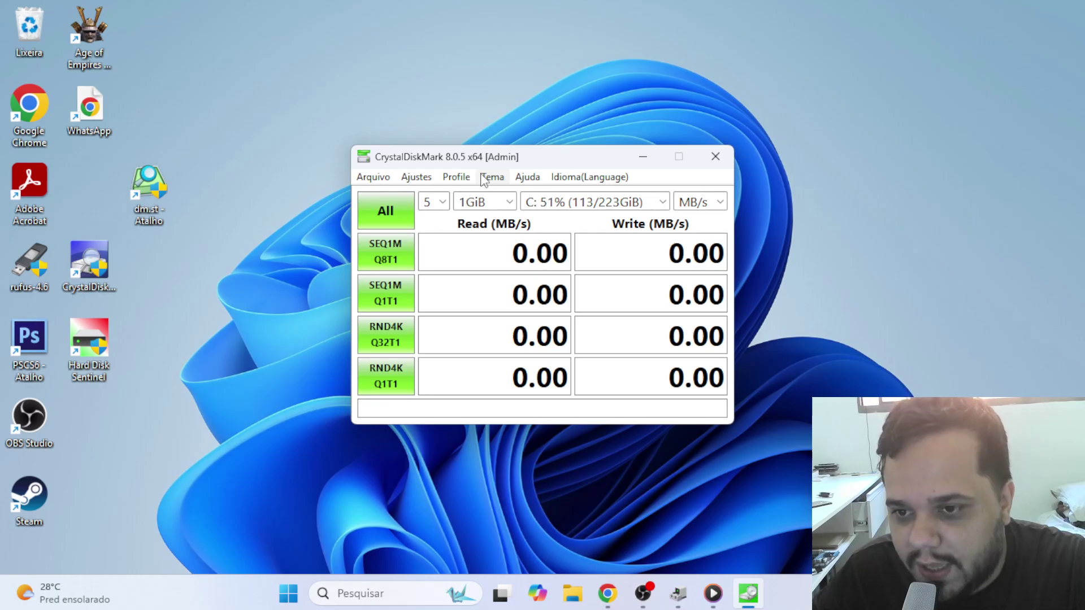
Step: Run all the CrystalDiskMark read and write tests on drive C: with 5 passes of 1GiB, and bring the finished results into view
drag(525, 161, 456, 161)
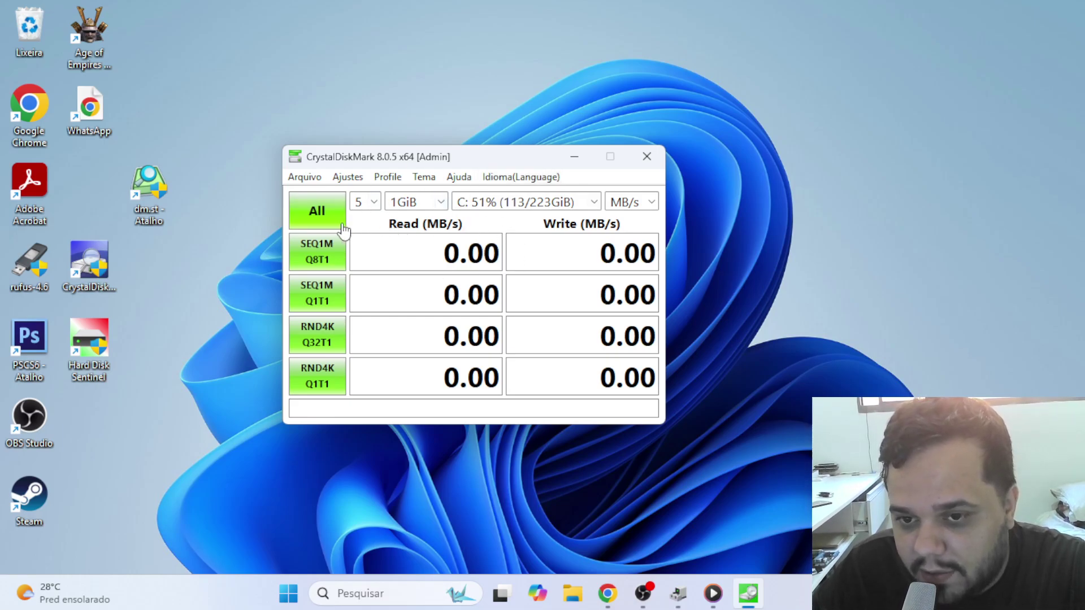
click(324, 221)
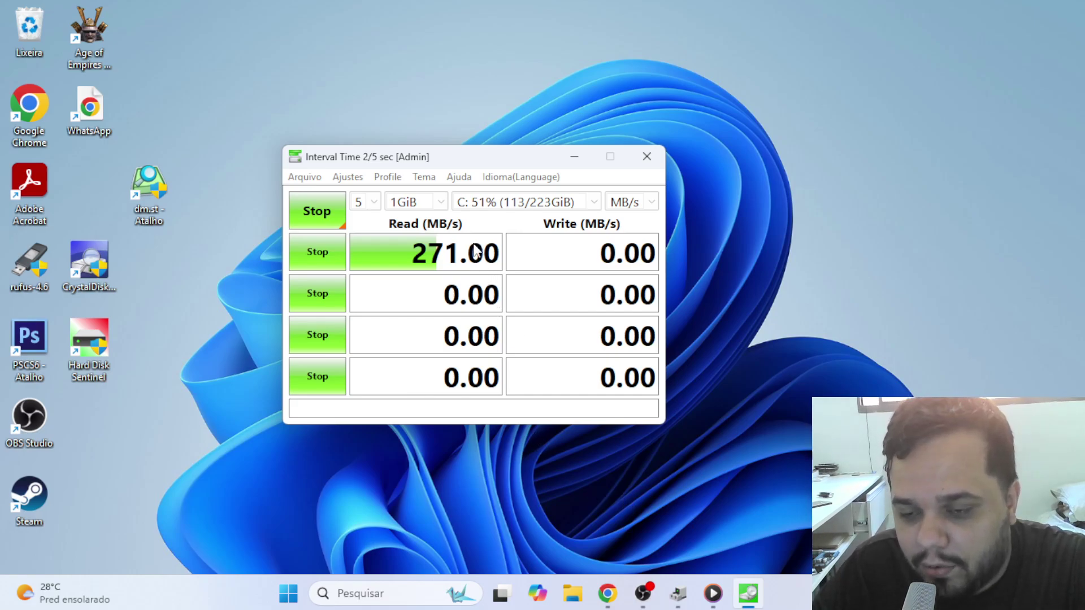
click(644, 593)
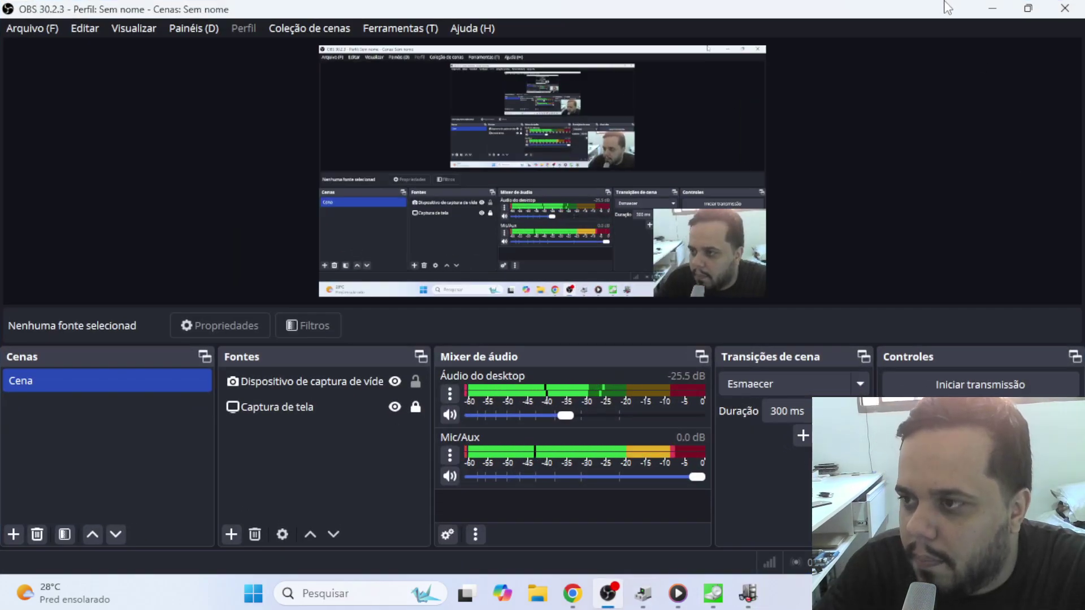
click(997, 2)
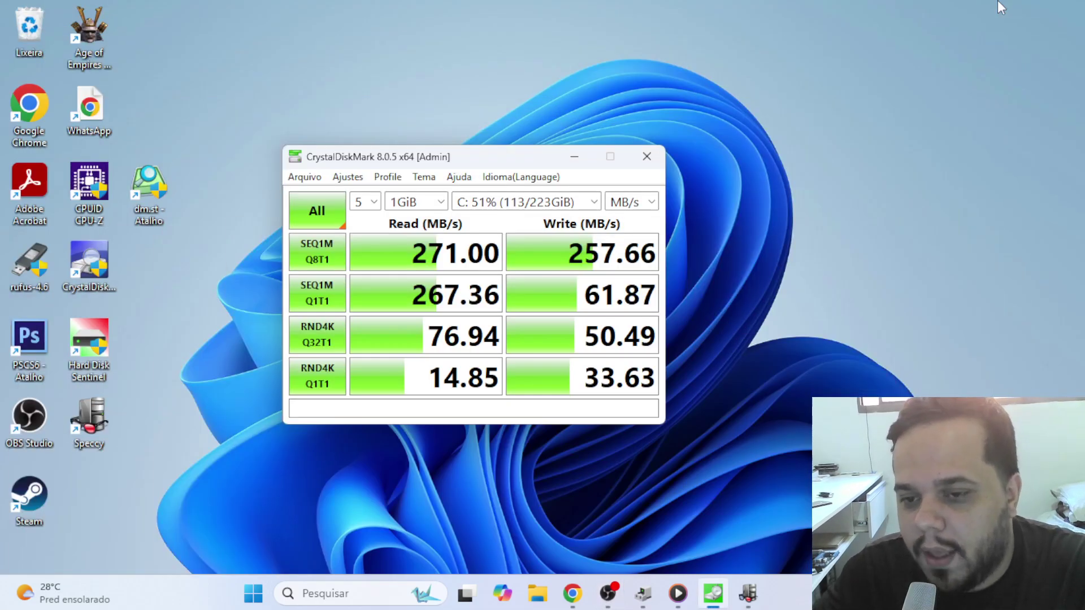
drag(530, 161, 553, 150)
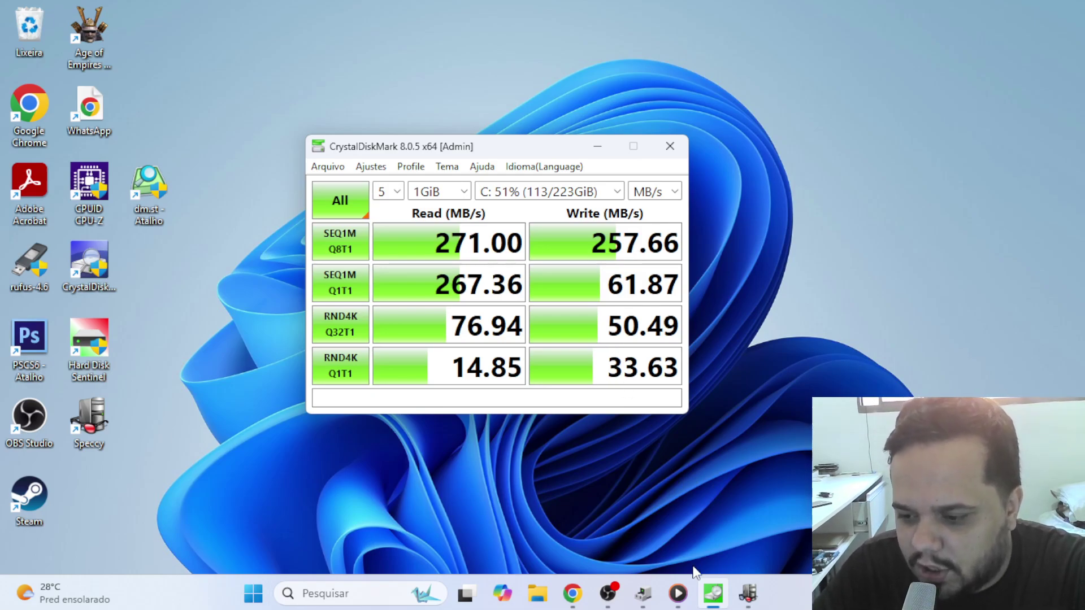
Step: Switch to Chrome and check the advertised read and write speeds in the Kingston A400 240 GB product title on KaBuM
click(573, 594)
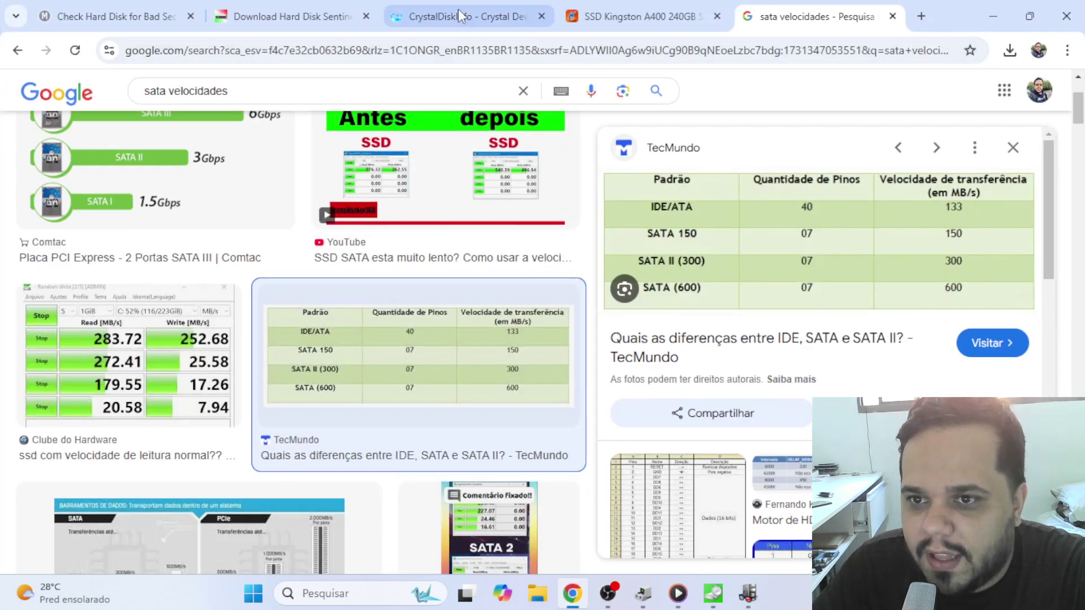
click(624, 9)
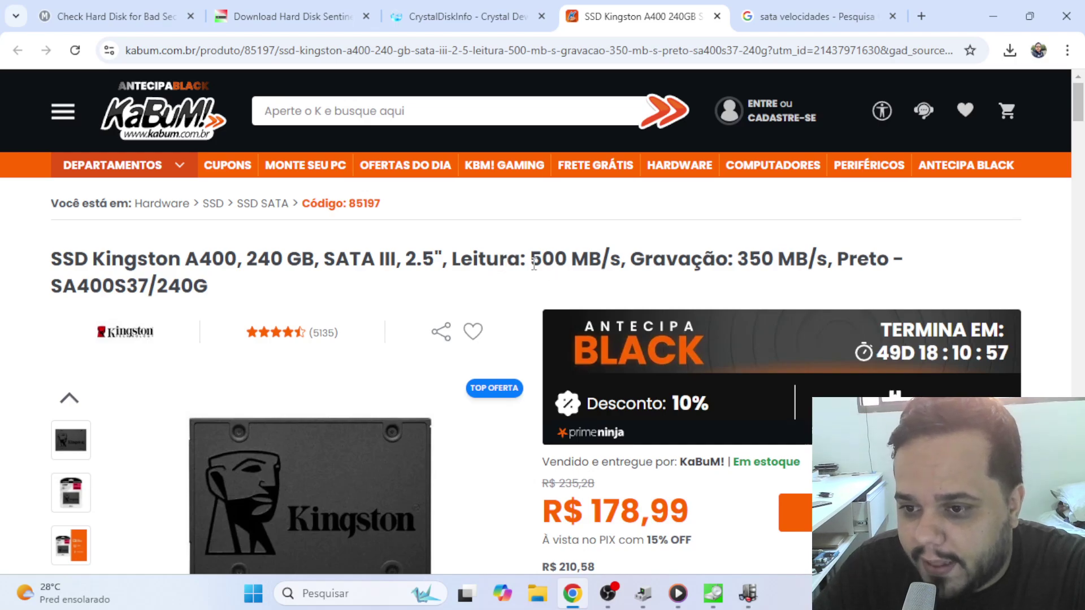
drag(531, 268, 598, 268)
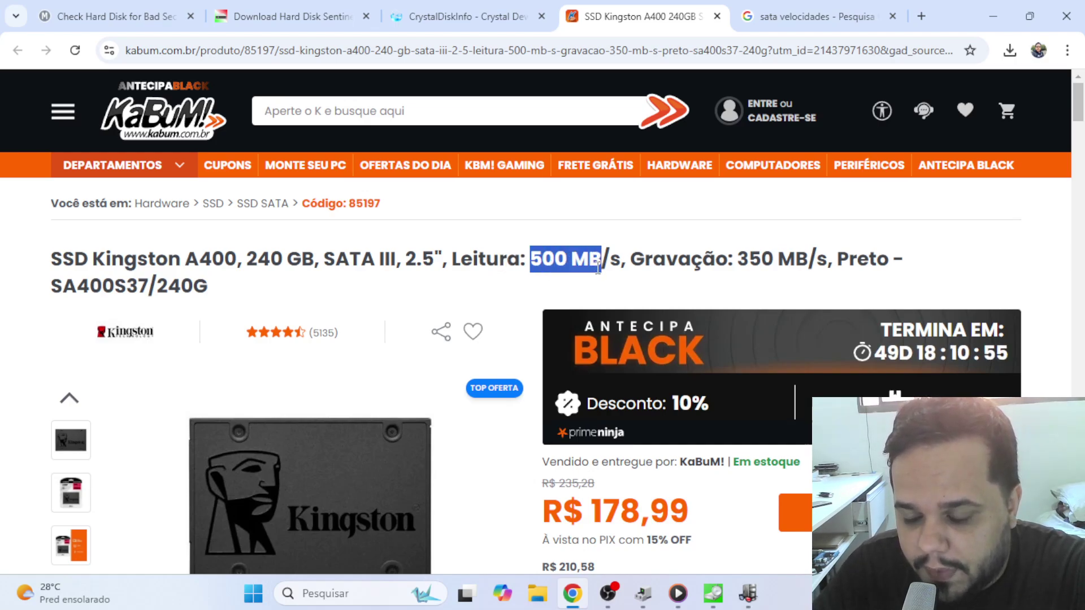
drag(737, 268, 765, 271)
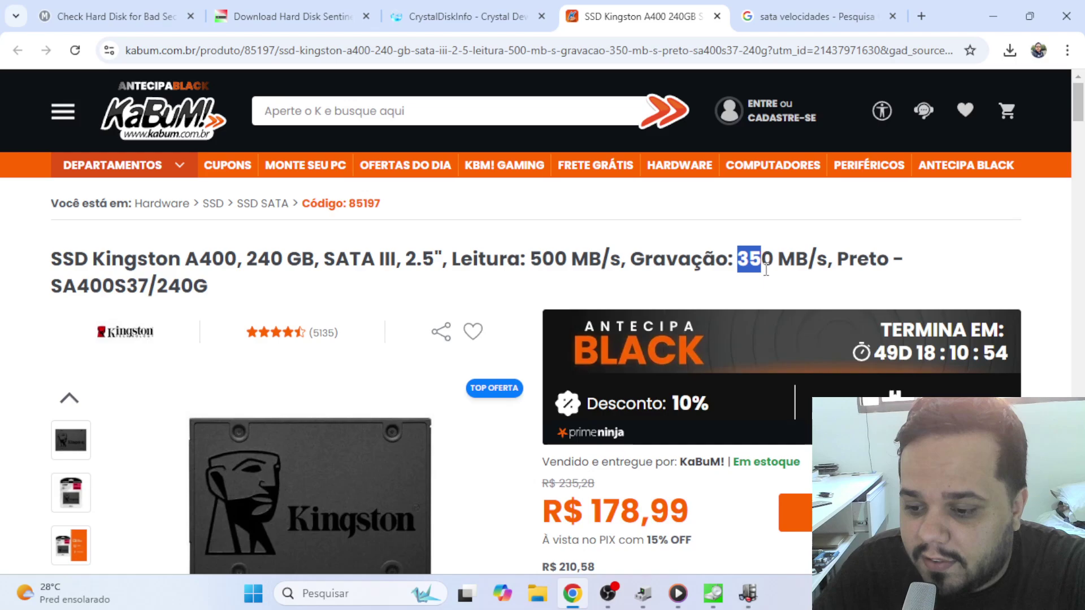
Step: Compare the CrystalDiskMark results with the advertised speeds in the KaBuM product title, highlighting the read and write figures
click(712, 593)
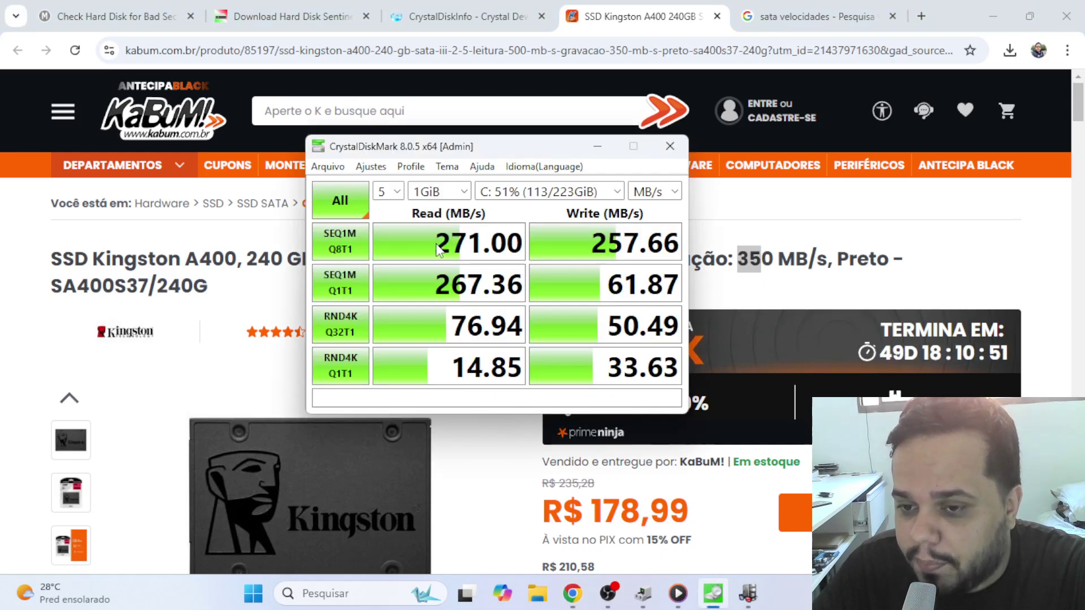
drag(514, 146, 216, 148)
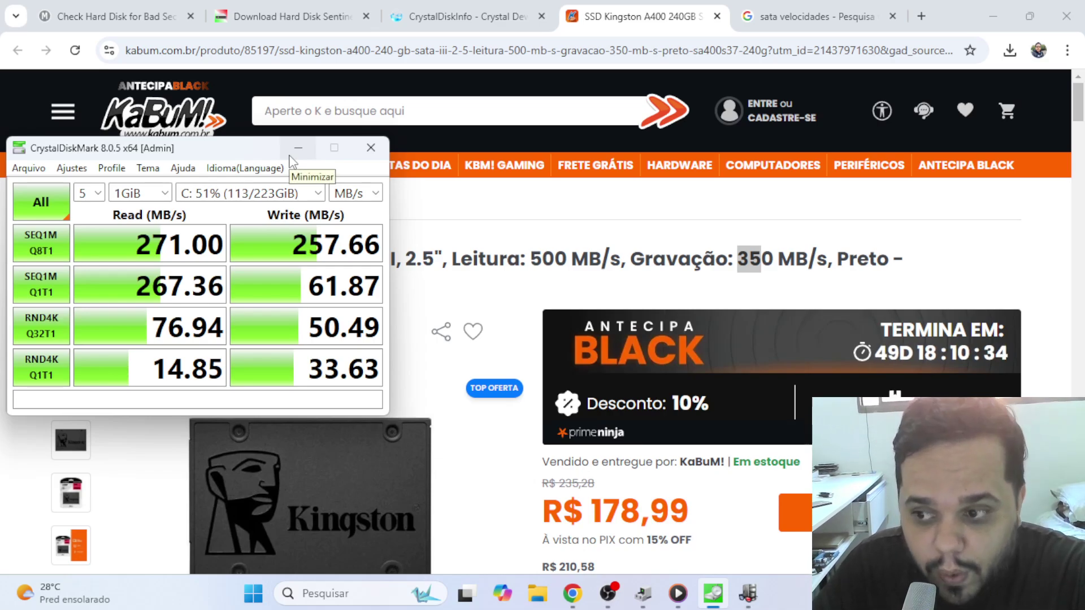
drag(531, 258, 817, 260)
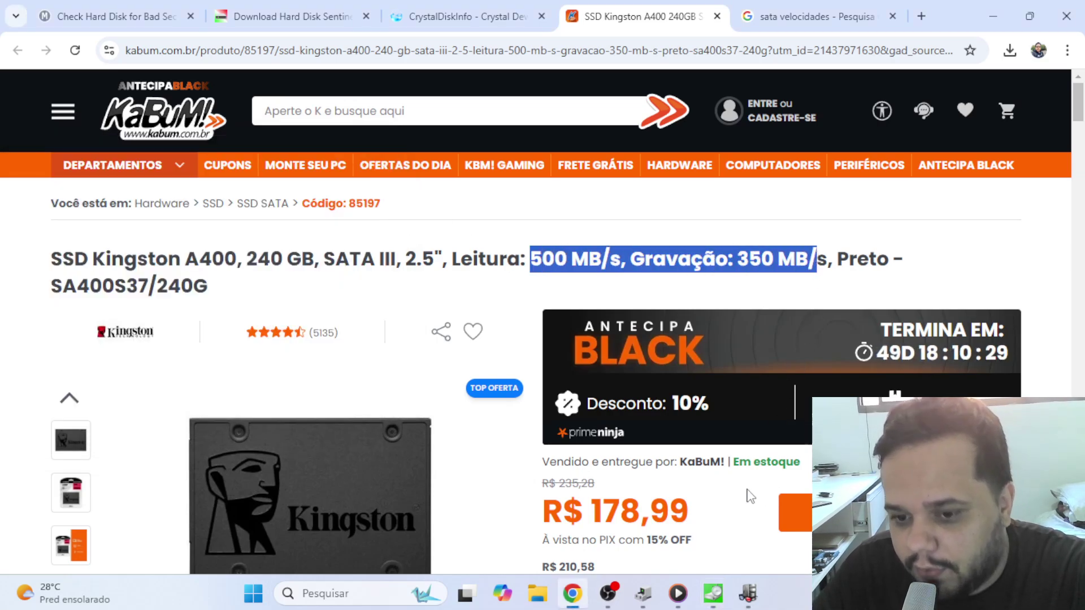
click(713, 593)
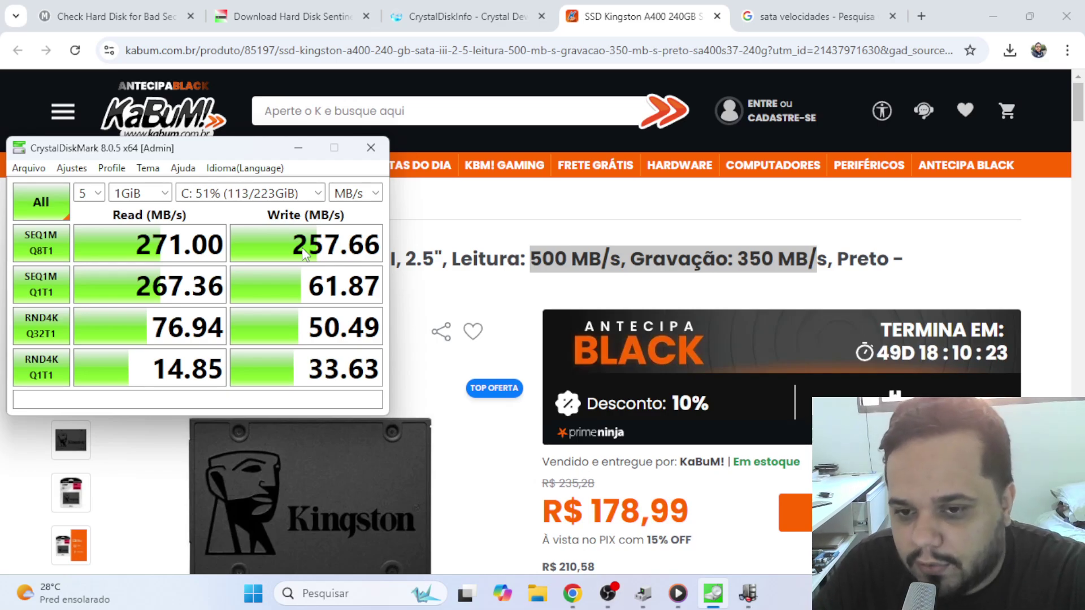
Step: Compare the CrystalDiskMark results with the TecMundo table of SATA transfer speeds in the open Google image results
click(299, 147)
click(824, 17)
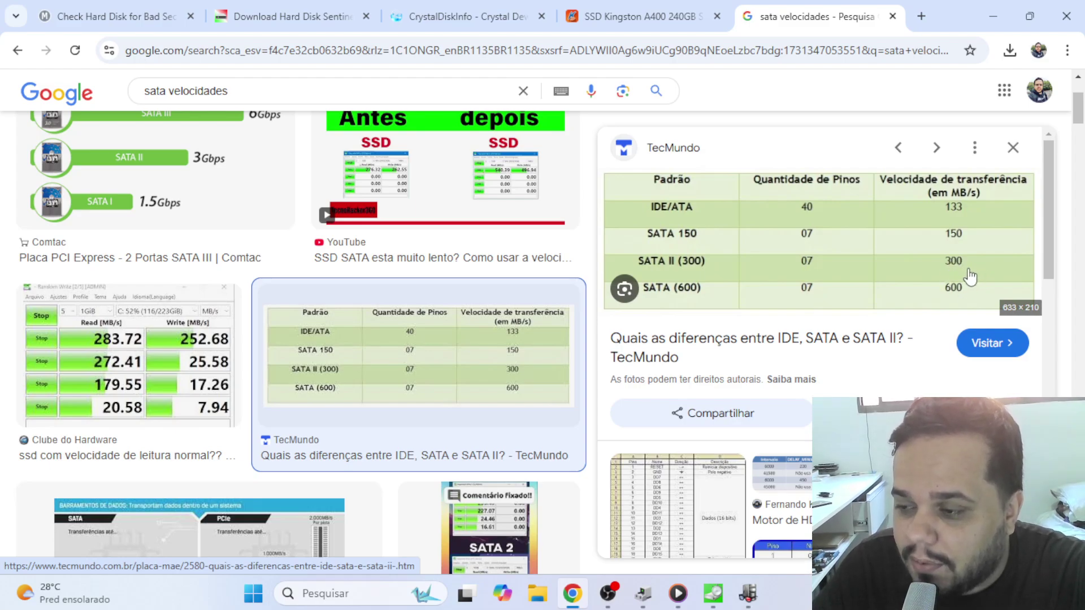
click(713, 593)
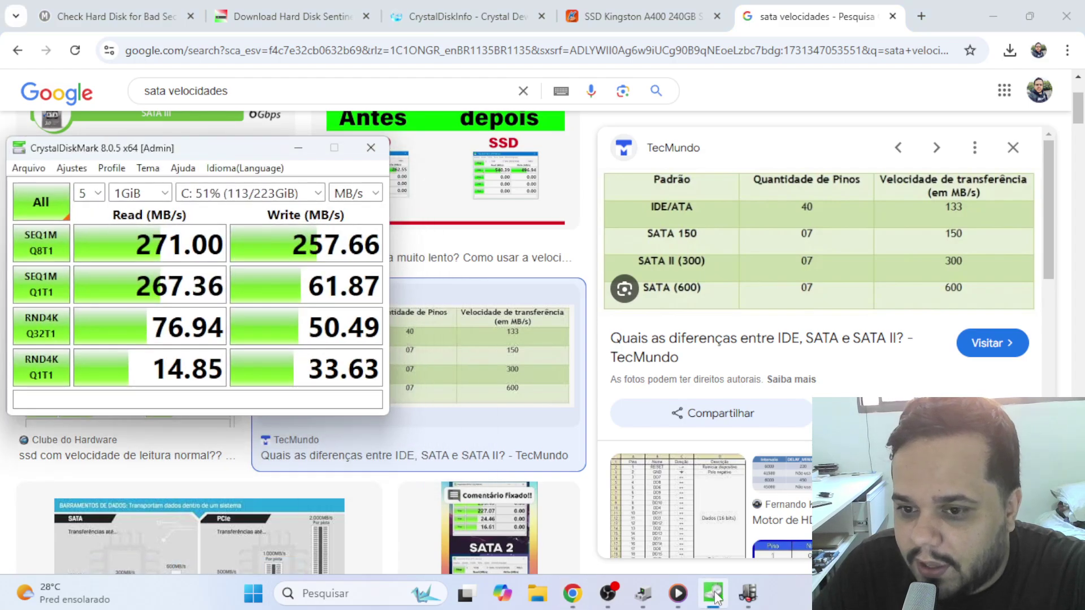
click(297, 150)
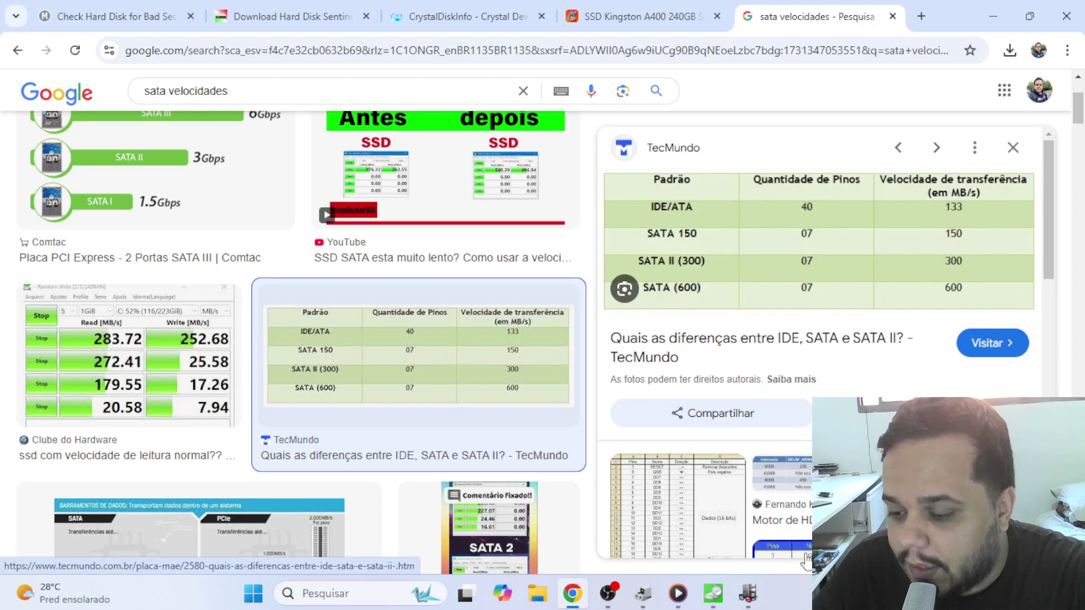
click(712, 593)
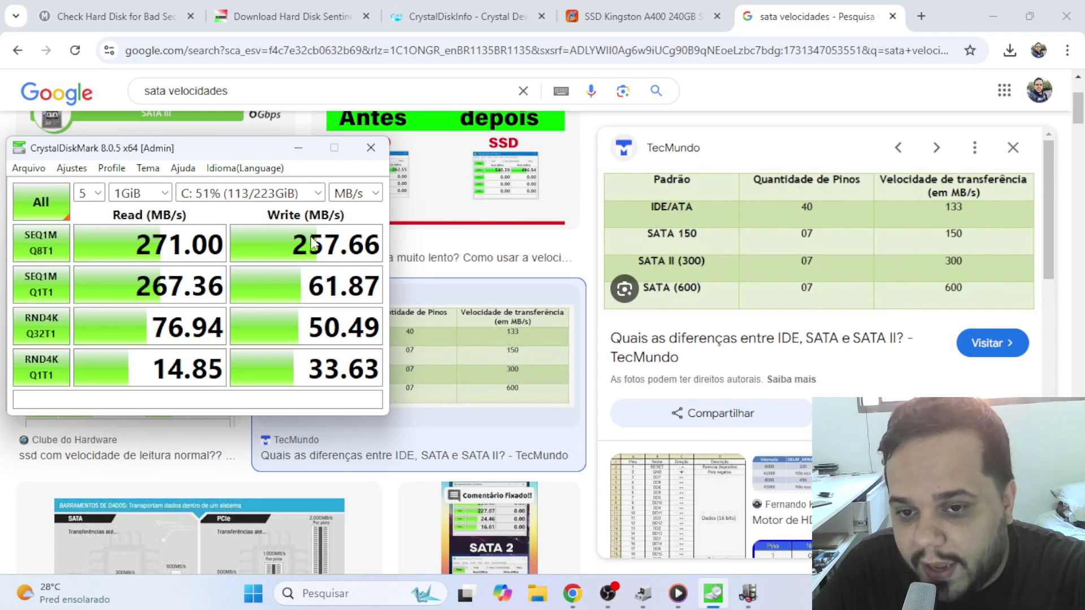
Step: Highlight the advertised read and write speeds in the KaBuM product title and compare them with the CrystalDiskMark results
click(639, 16)
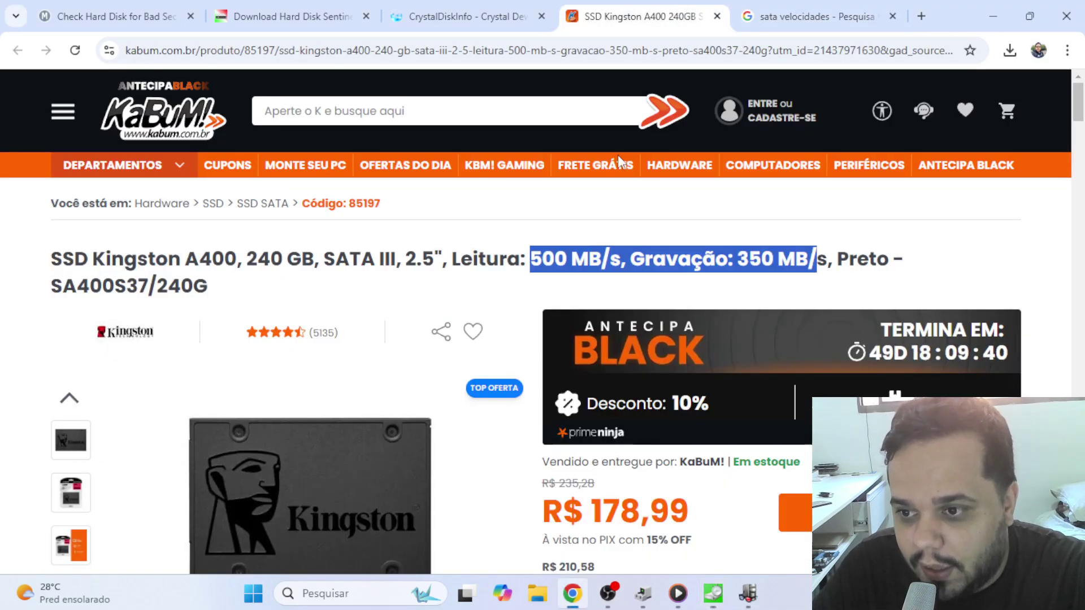
drag(459, 259, 785, 259)
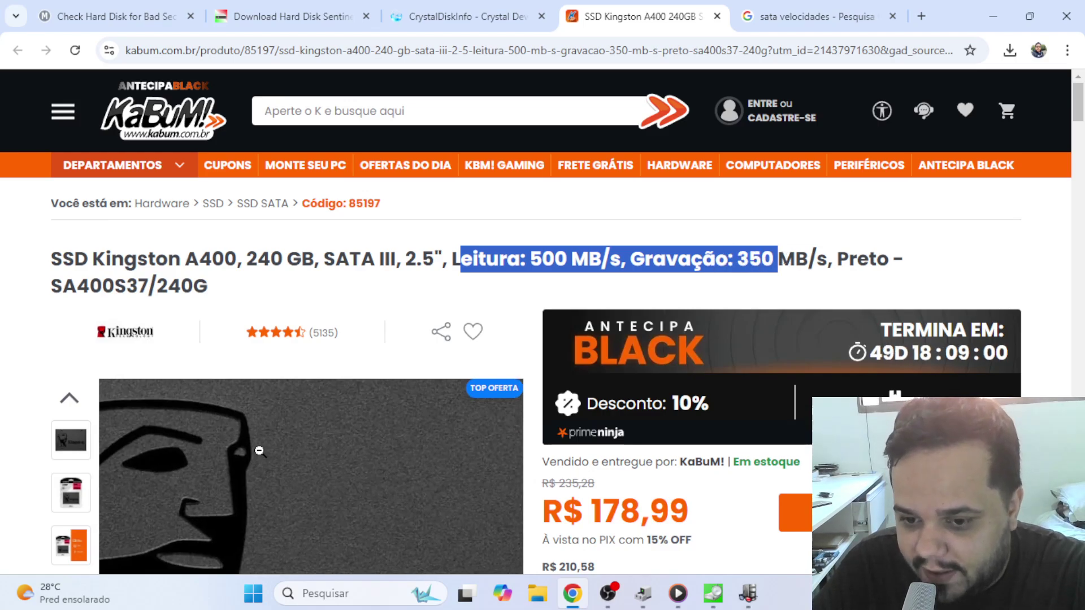
click(713, 593)
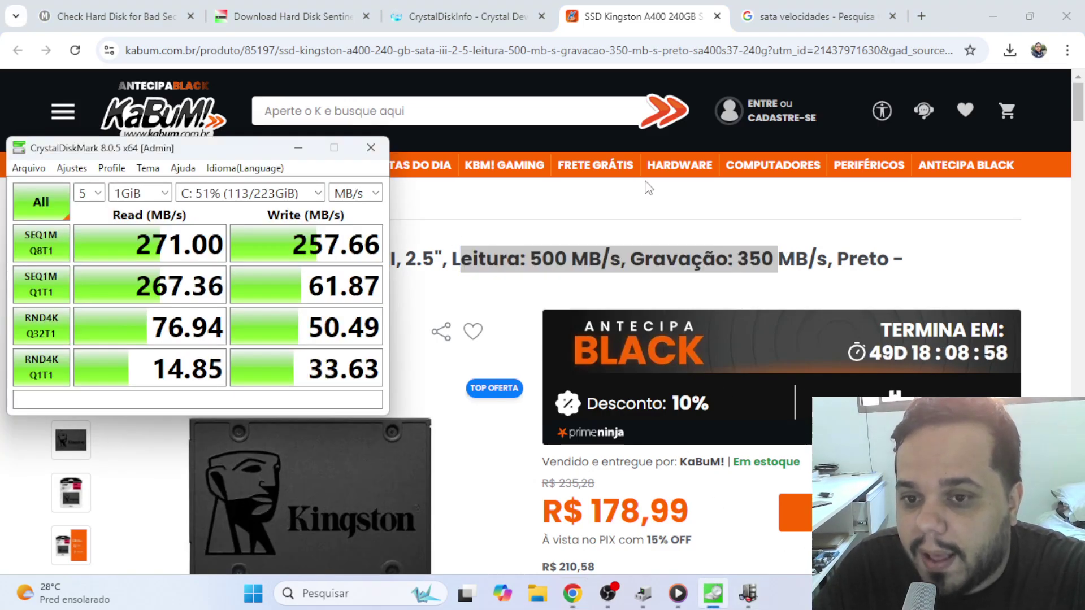
Step: Return to the TecMundo SATA speed table, check the CrystalDiskMark results against it, and put the benchmark window away
click(813, 17)
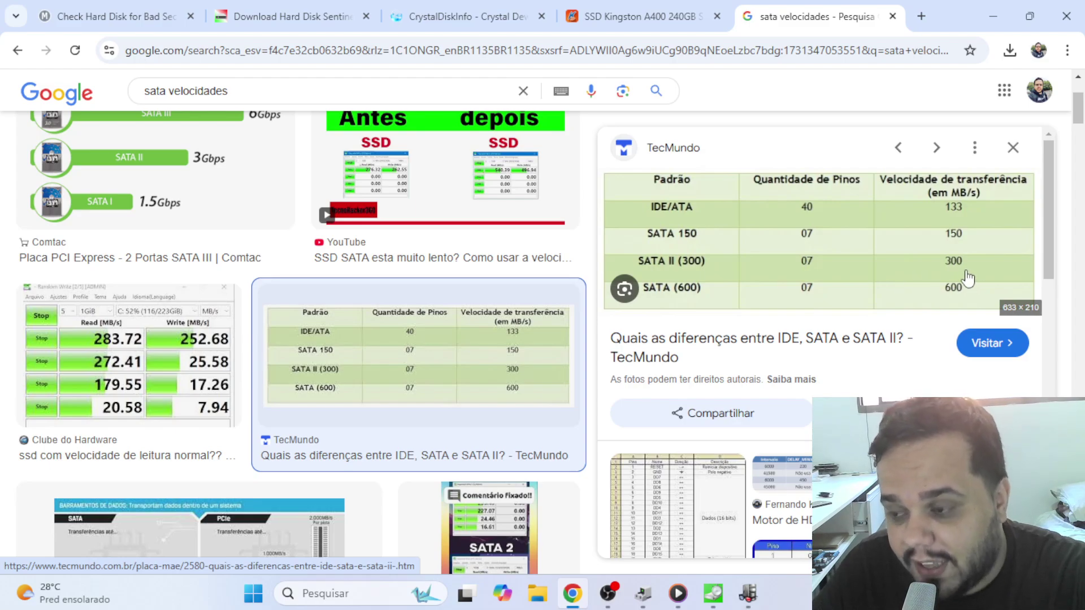
click(713, 593)
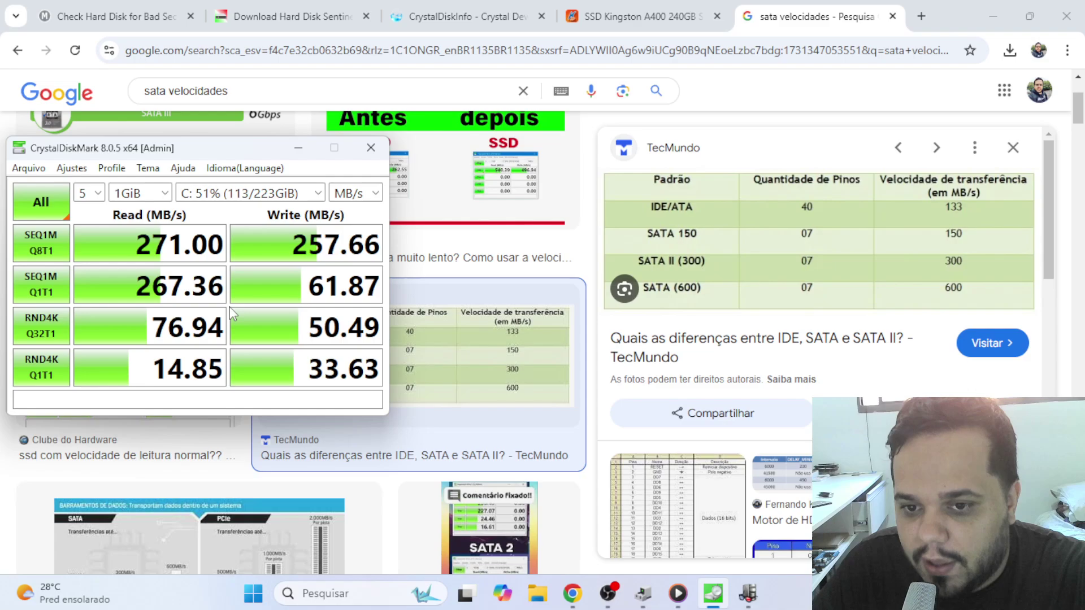
click(307, 151)
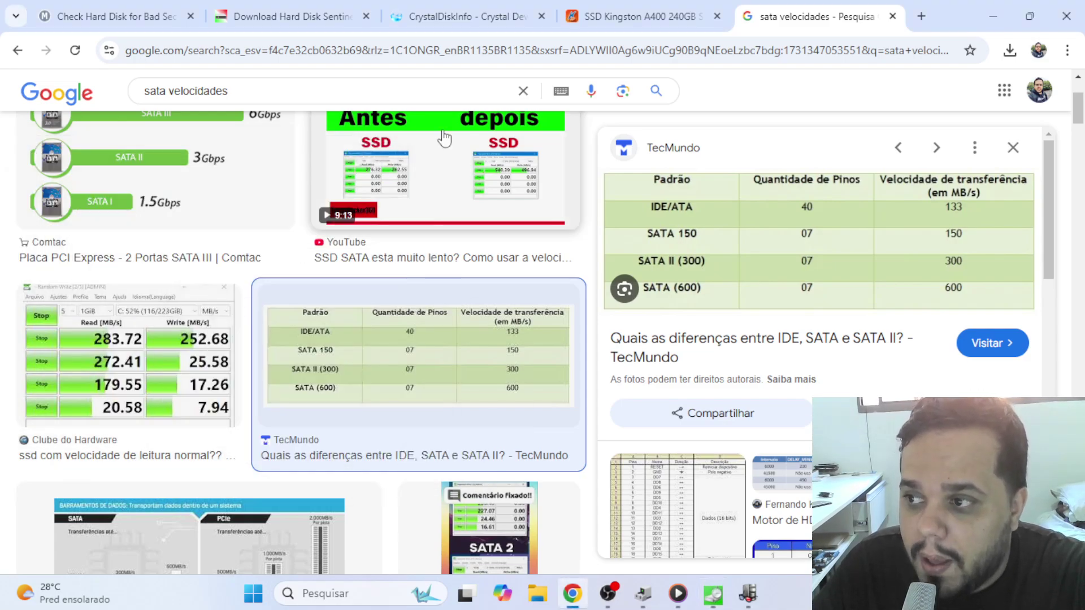
Step: Switch to Speccy and check the Kingston SSD's model and SATA connection type in the storage summary, highlighting both
click(1009, 8)
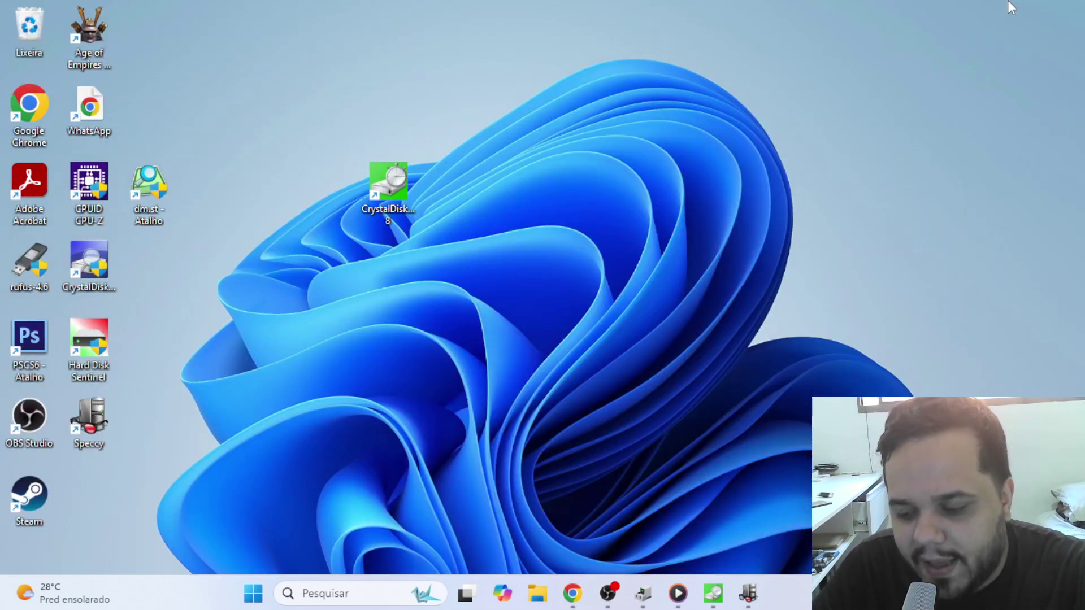
click(748, 593)
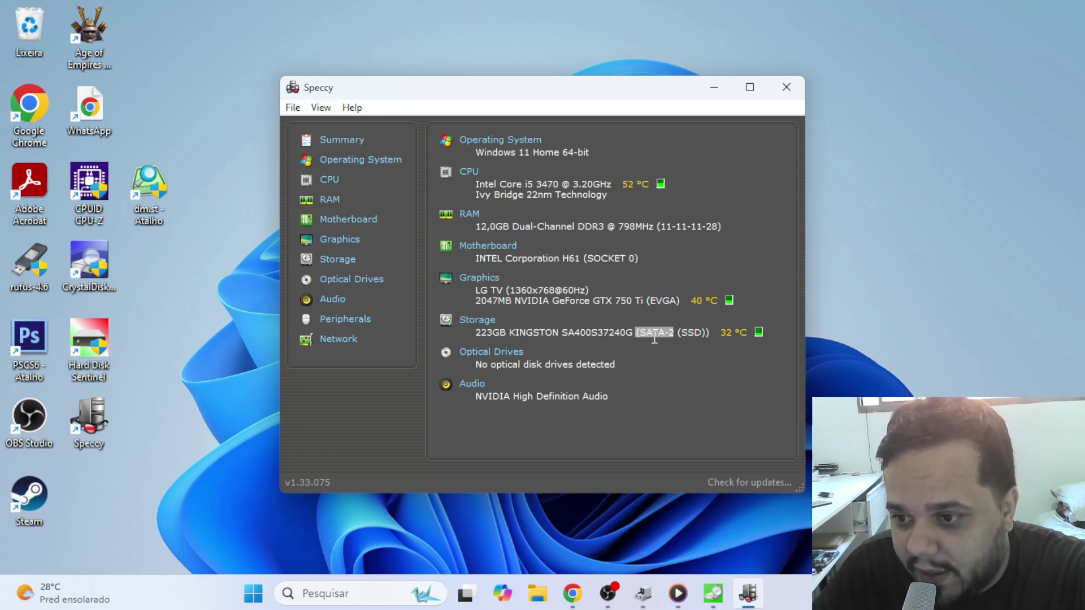
click(610, 312)
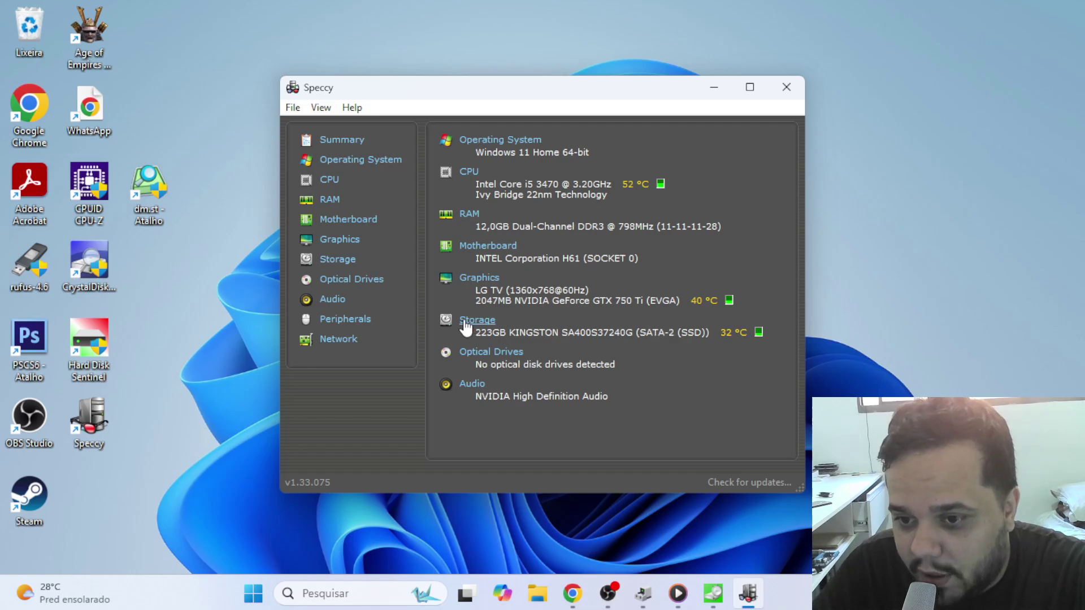
drag(515, 332, 631, 332)
click(517, 333)
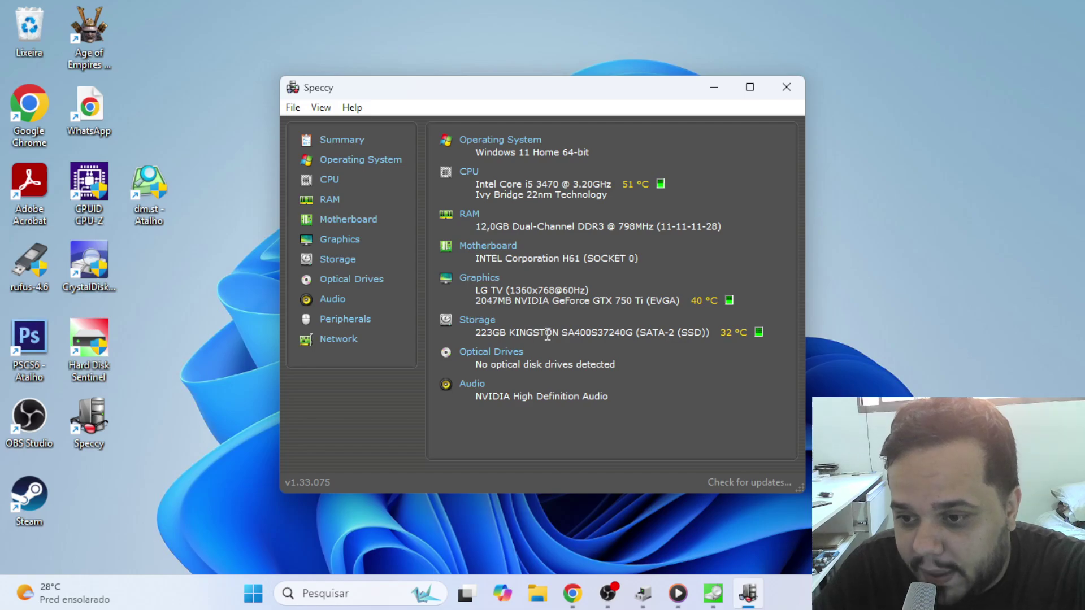
drag(512, 333, 580, 332)
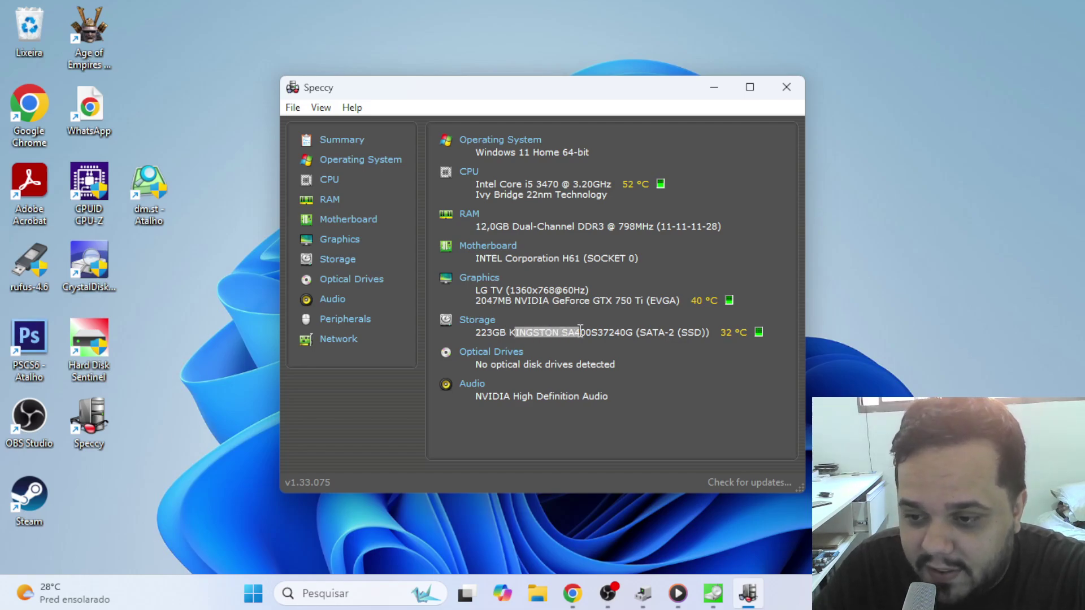
drag(657, 333, 670, 333)
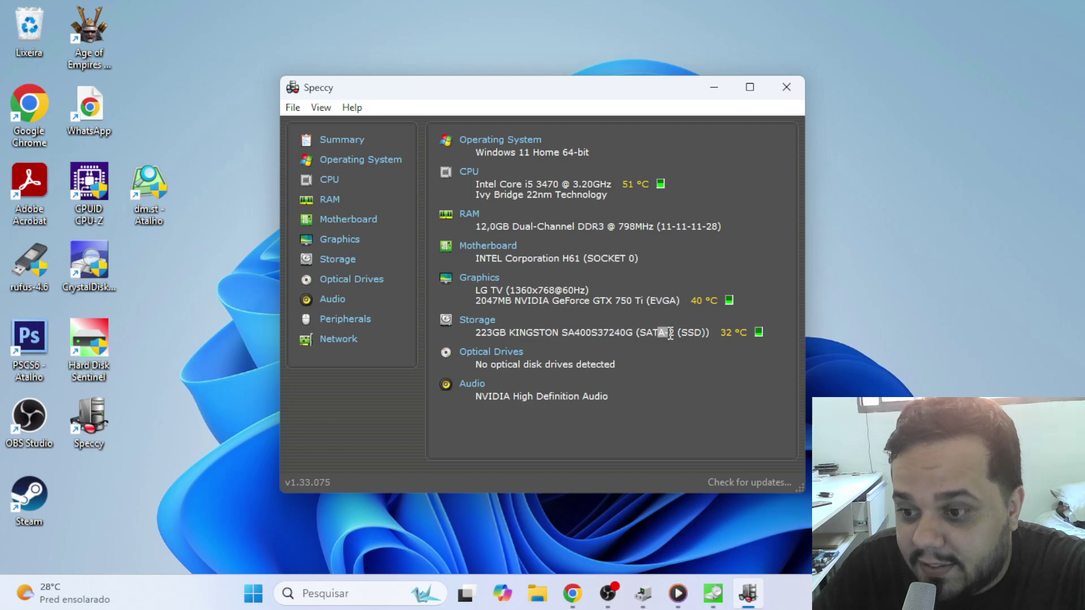
Step: Place the CrystalDiskMark results beside Speccy and compare them with the SSD's highlighted SATA connection type
click(725, 596)
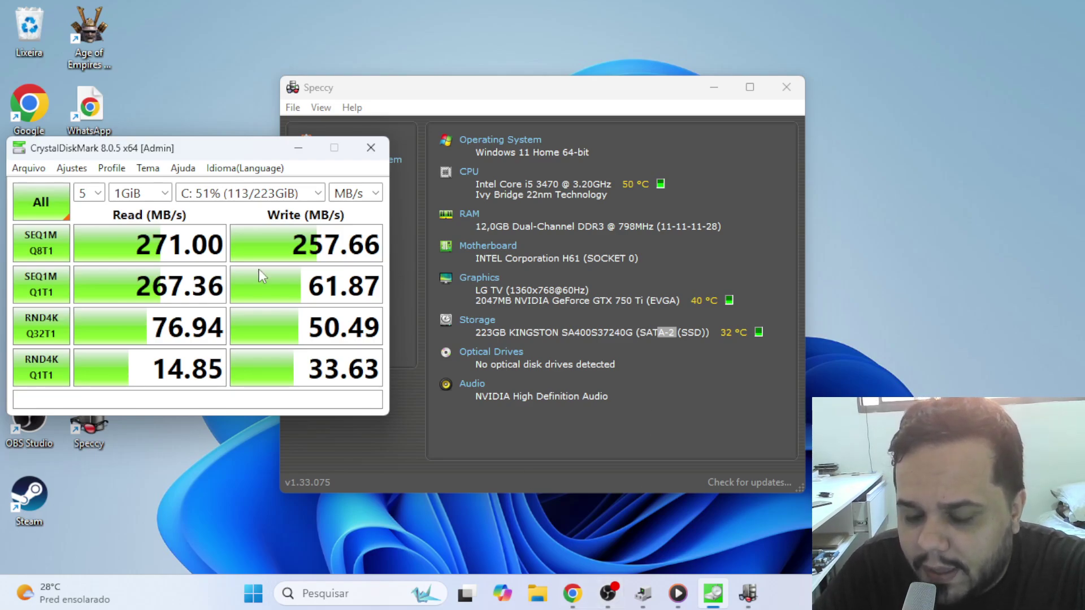
drag(226, 148, 146, 176)
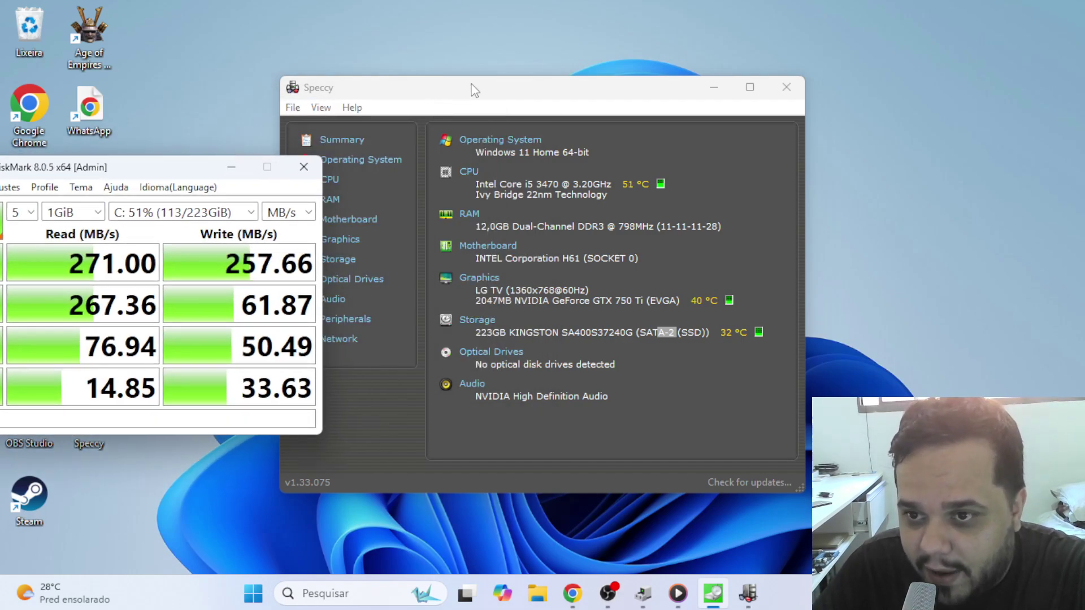
click(472, 89)
click(643, 329)
drag(643, 329, 674, 330)
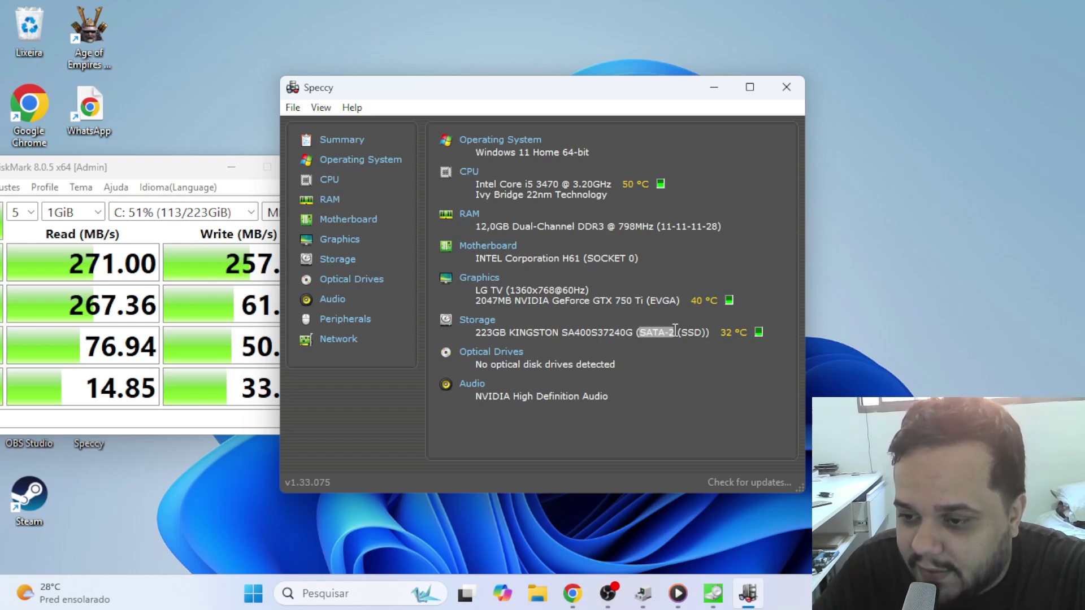
click(149, 169)
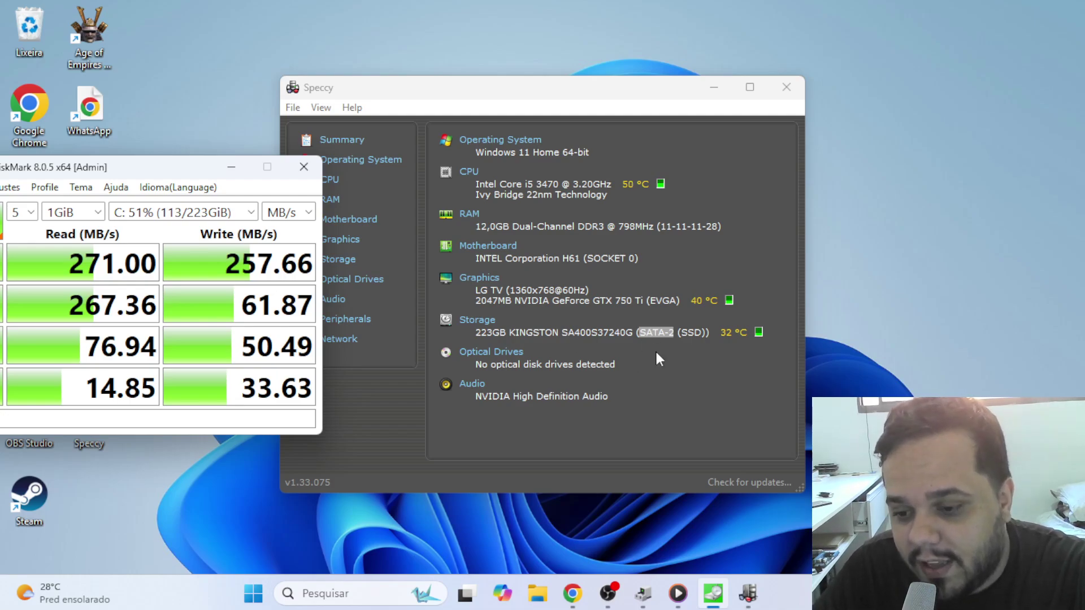
Step: Switch to the KaBuM product page in Chrome and highlight the advertised read and write speeds in the title
click(573, 593)
click(638, 16)
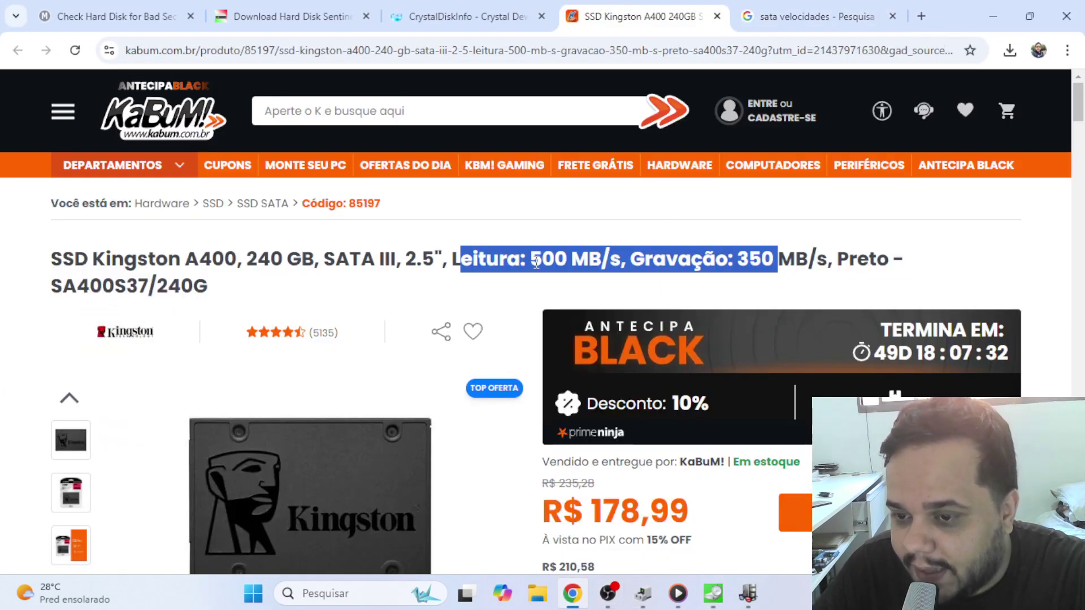
click(534, 261)
drag(530, 258, 653, 252)
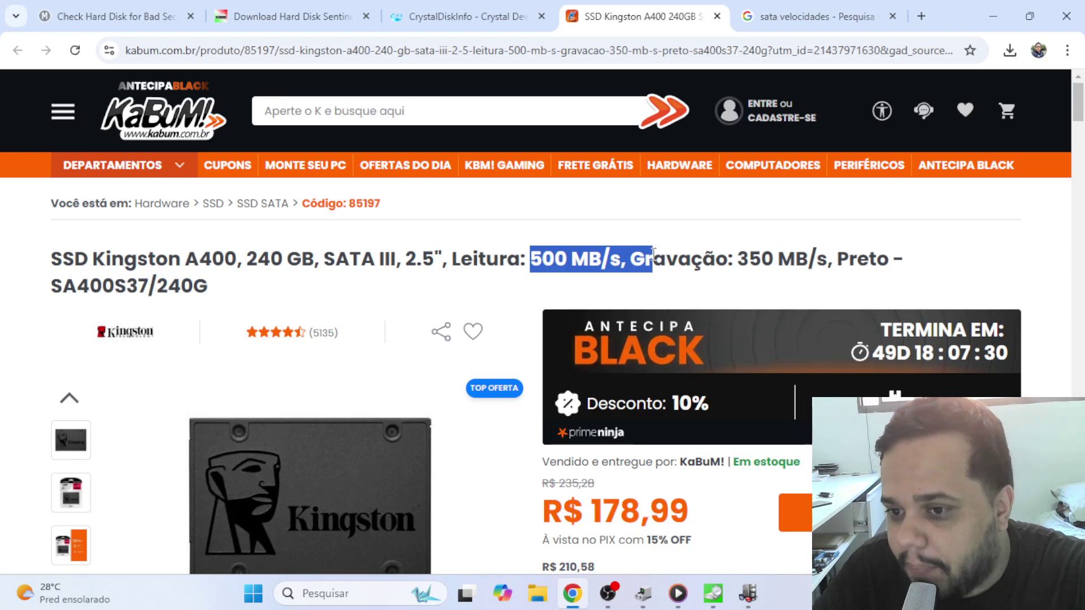
drag(530, 258, 813, 253)
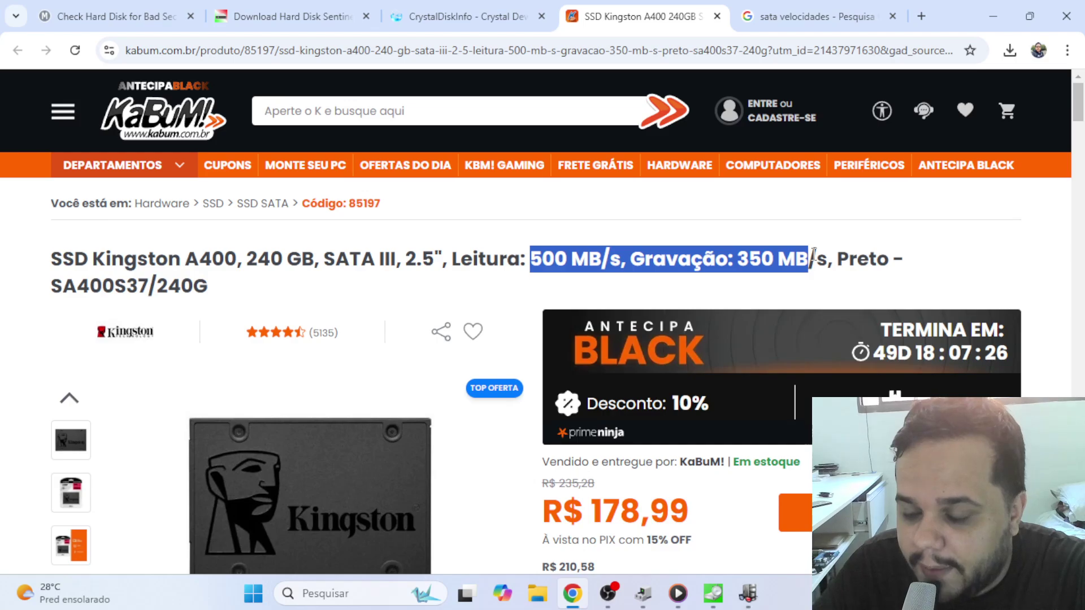
drag(530, 258, 599, 264)
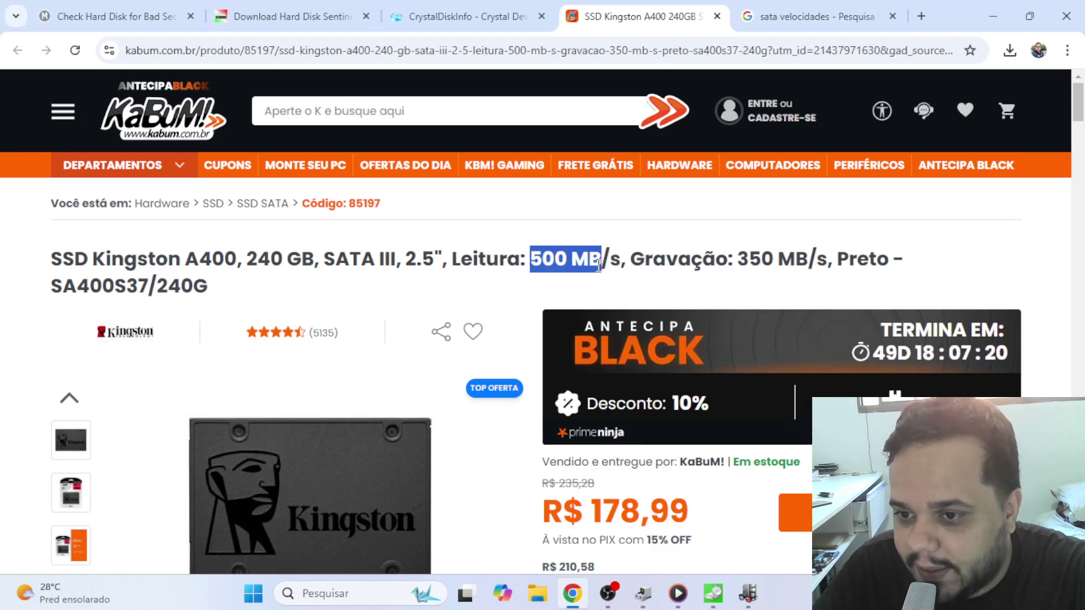
Step: Bring CrystalDiskMark over the middle of the KaBuM page to review its results, and minimize it again
click(721, 600)
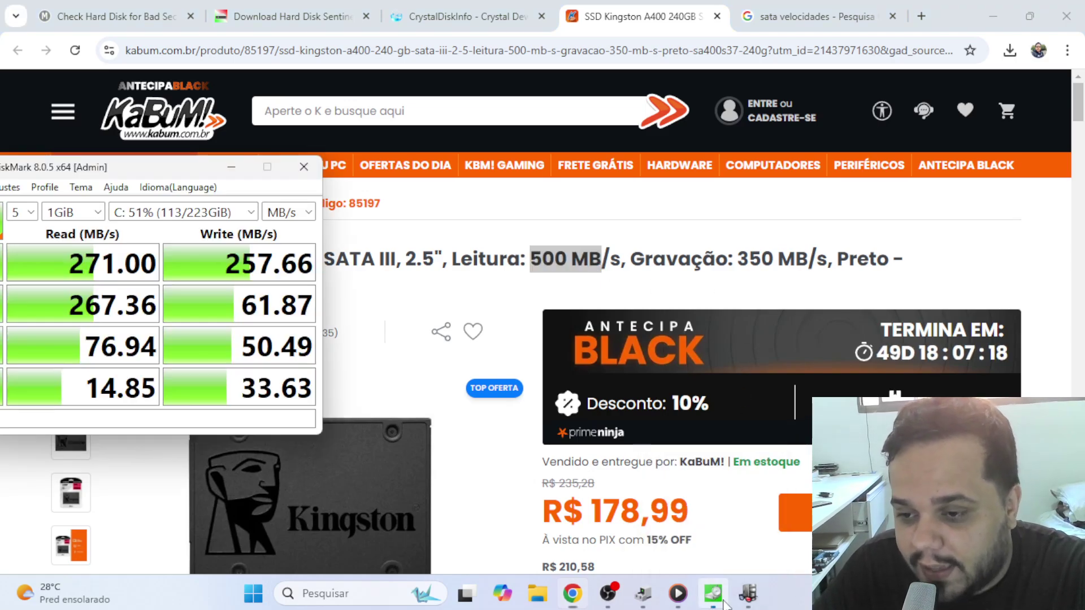
drag(190, 167, 523, 144)
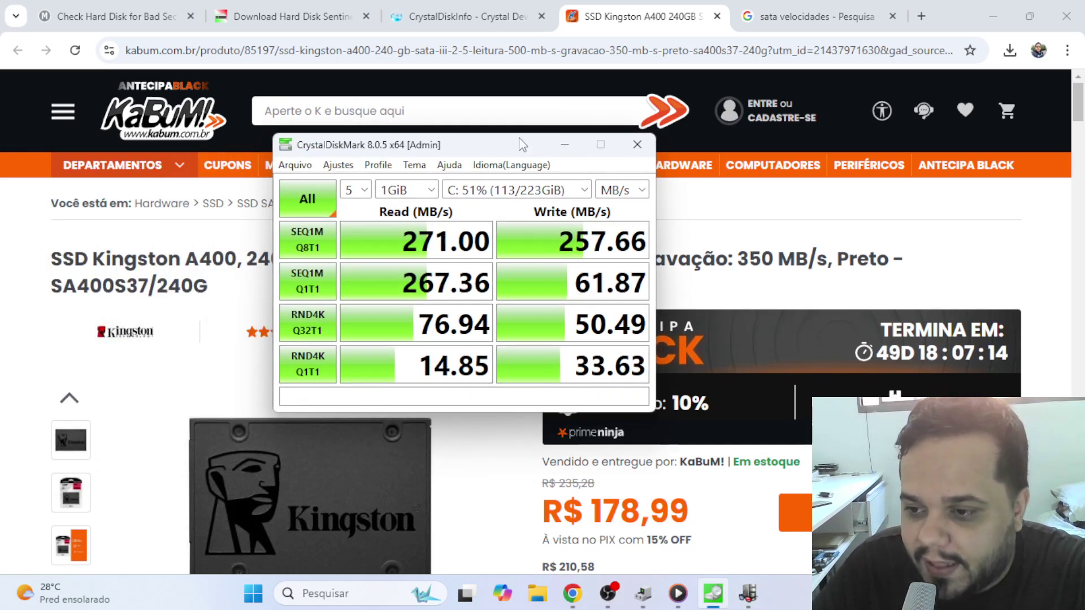
click(565, 144)
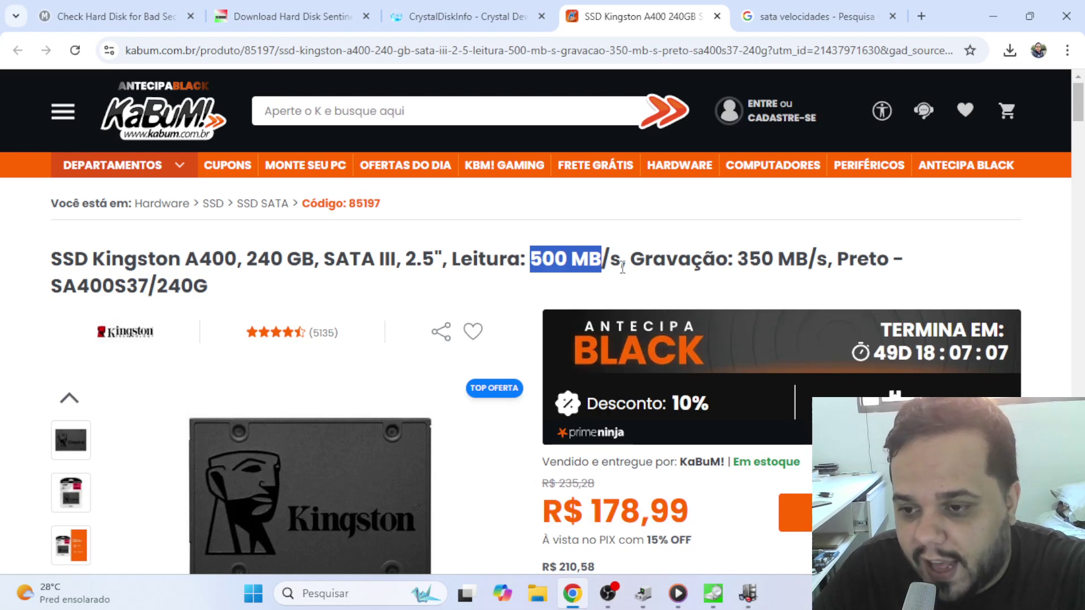
Step: Check the SATA II and SATA 600 rates in the TecMundo table against the CrystalDiskMark read and write results
click(802, 16)
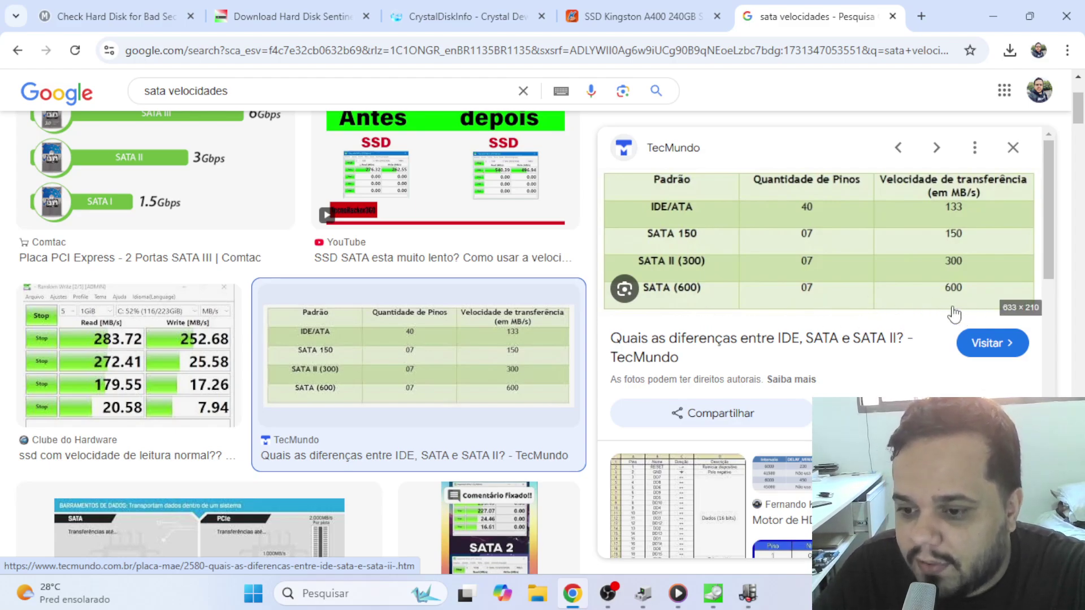
click(713, 593)
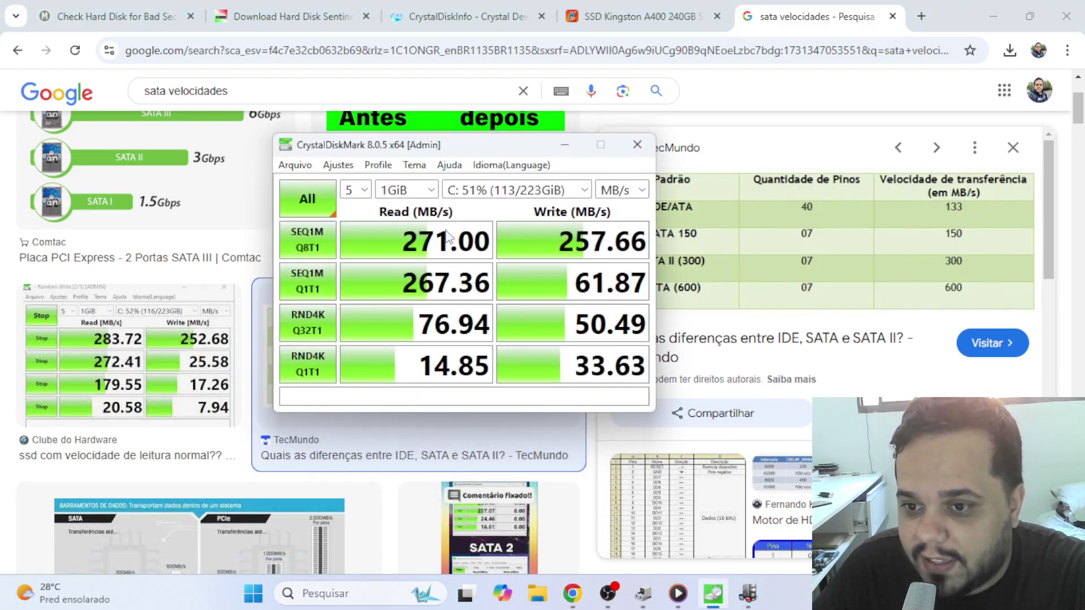
click(565, 145)
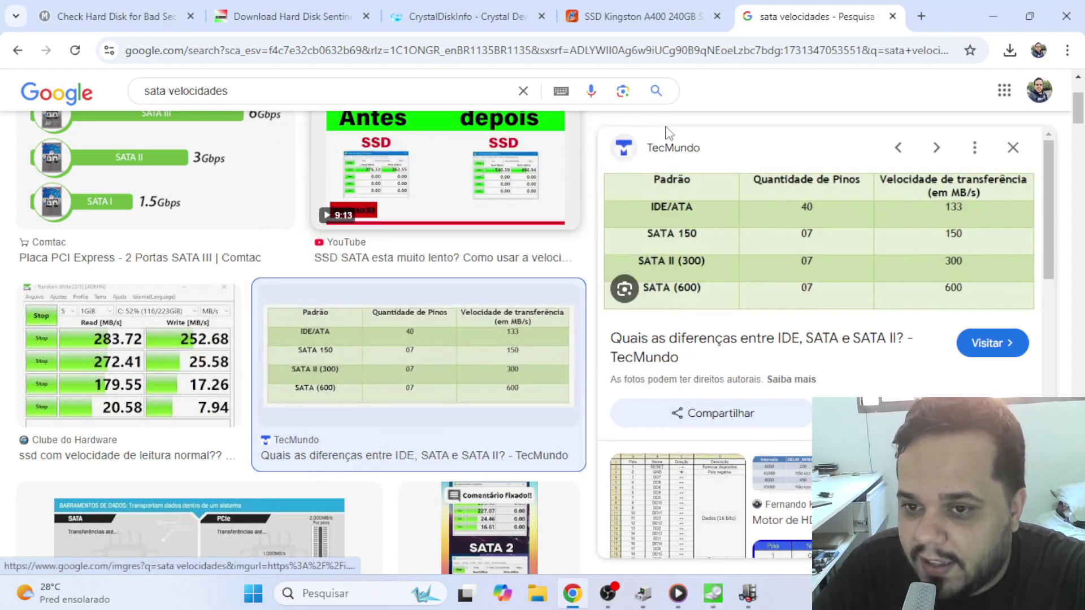
Step: Clear Chrome and Speccy from the desktop and review the CrystalDiskMark results in a window near the middle of the screen
click(893, 17)
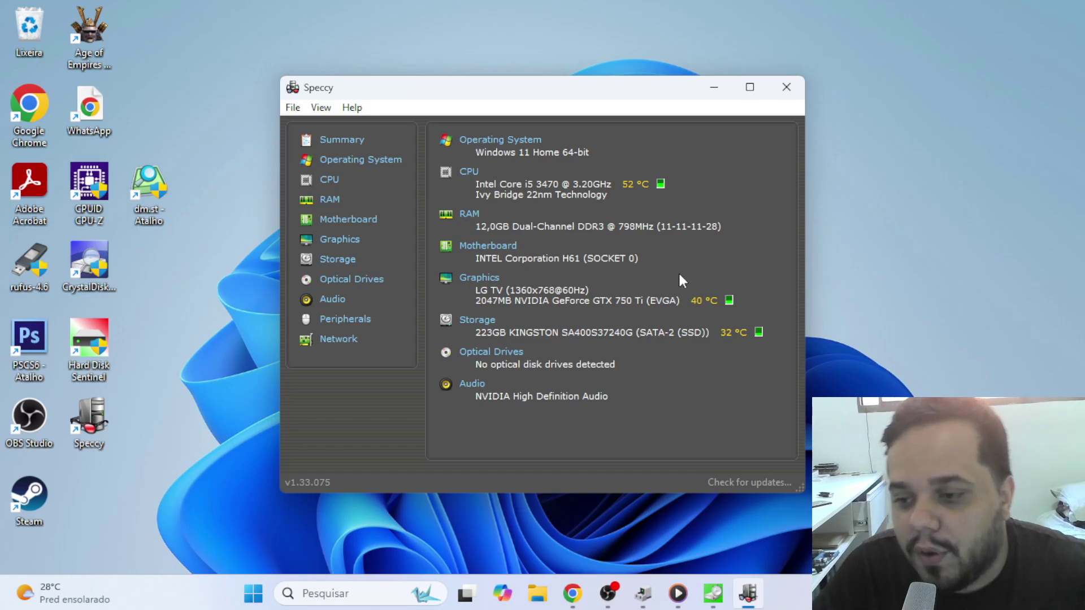
click(709, 90)
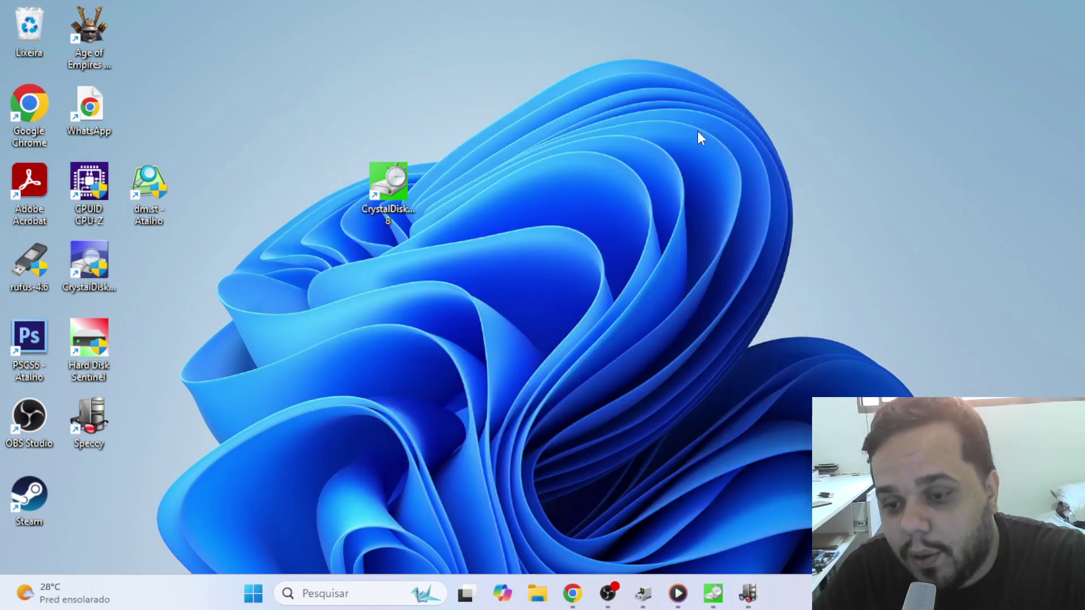
click(713, 594)
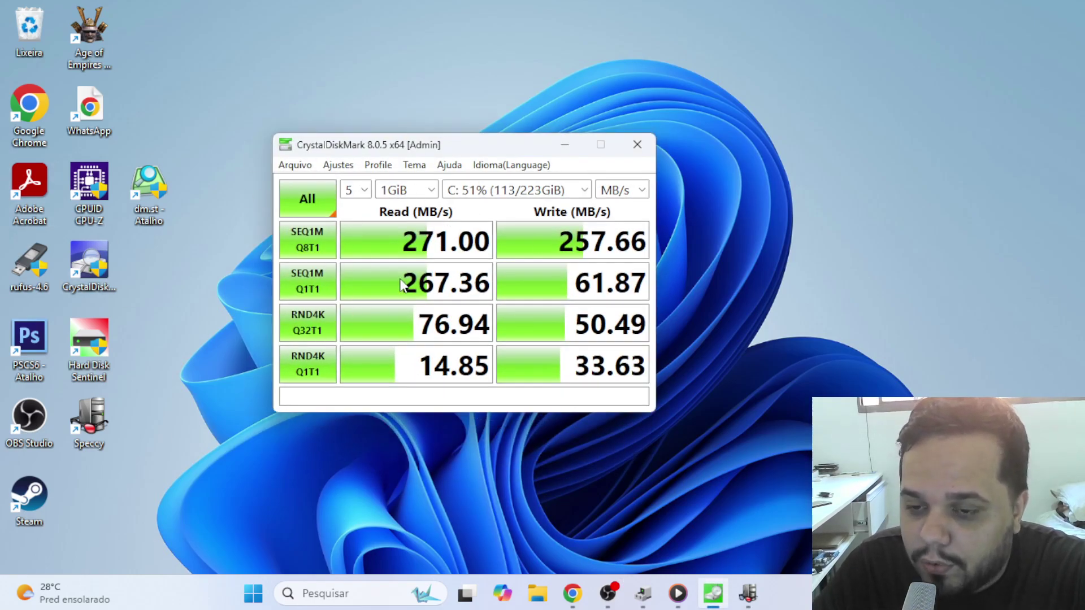
drag(435, 148, 533, 136)
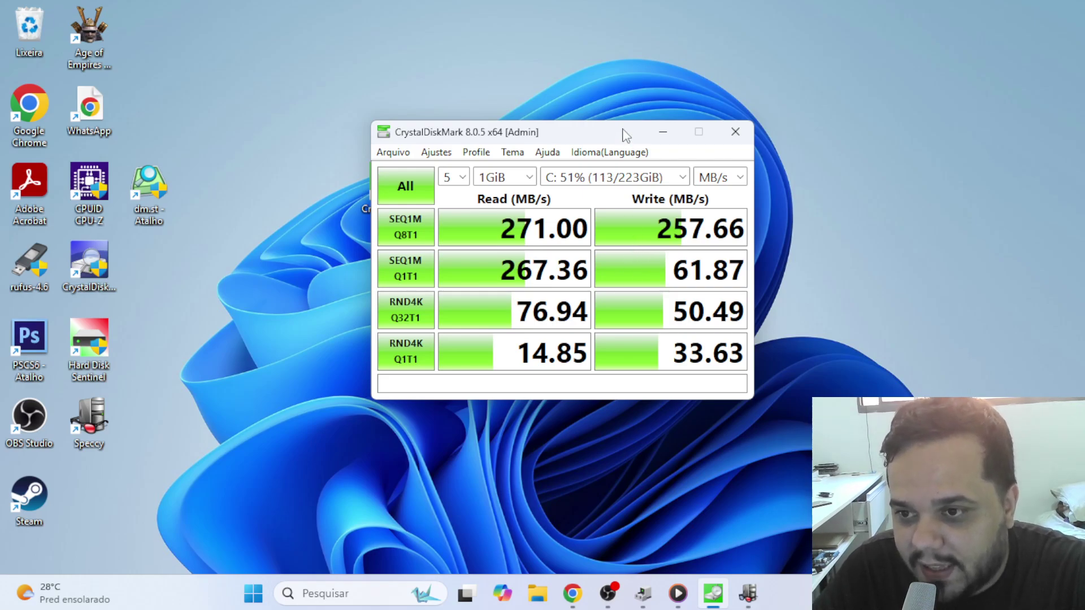
drag(626, 135, 550, 143)
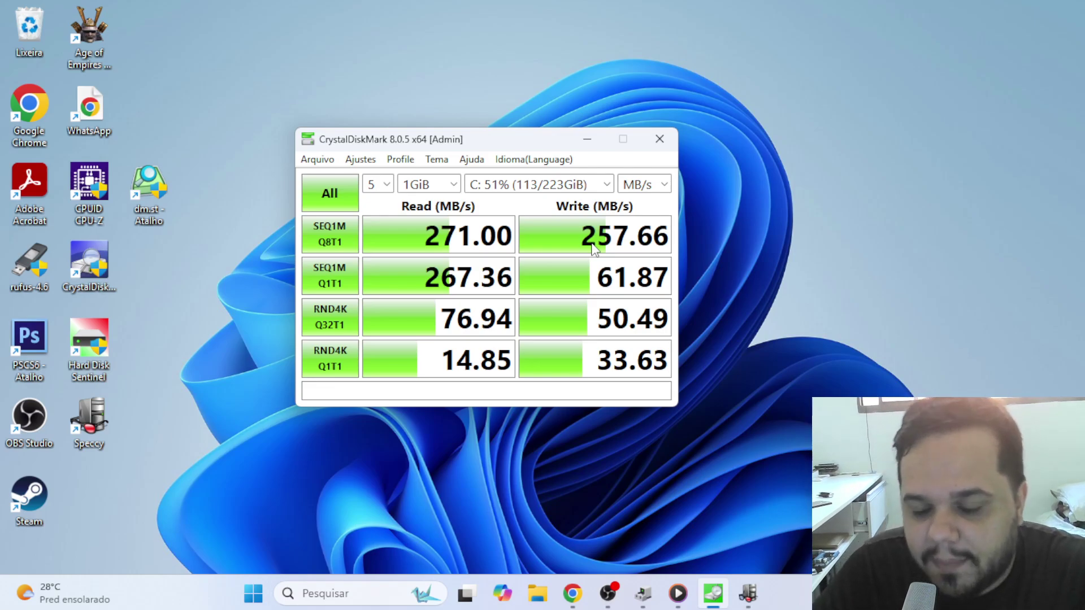
Step: Close CrystalDiskMark and line up the dm.st, CrystalDiskInfo, Hard Disk Sentinel and Speccy shortcuts in one row with the CrystalDiskMark shortcut on the desktop
click(659, 139)
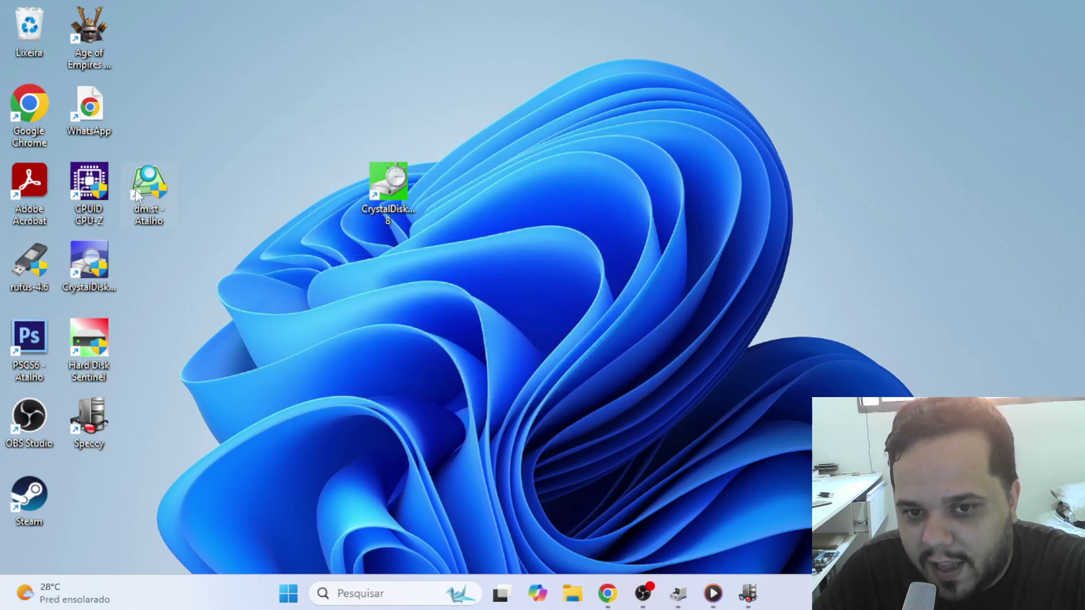
drag(148, 192, 336, 194)
drag(102, 272, 460, 194)
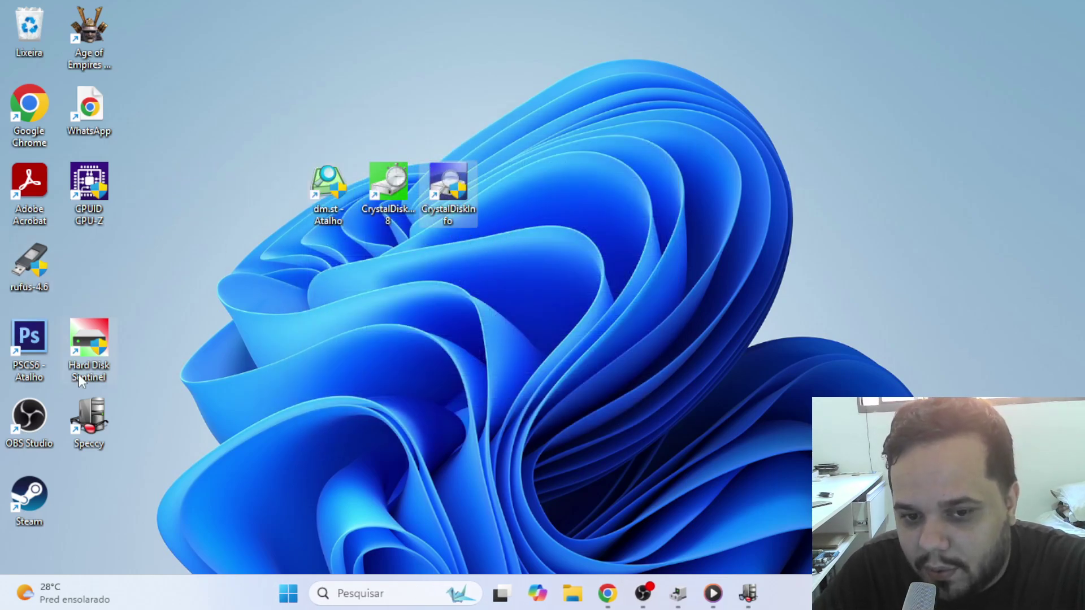
drag(104, 342, 521, 186)
drag(99, 422, 689, 178)
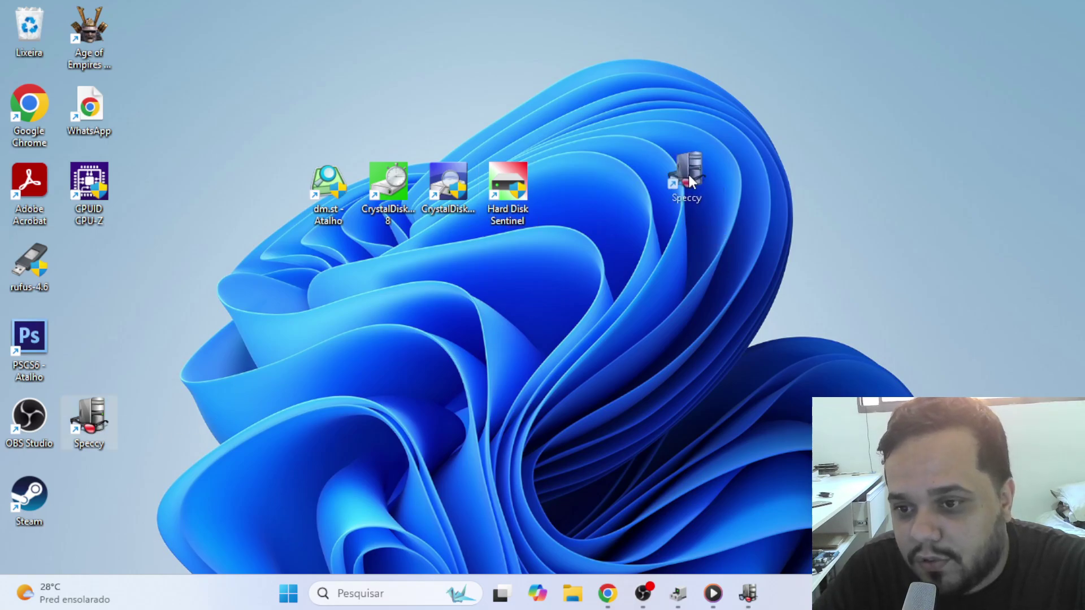
drag(554, 198, 562, 195)
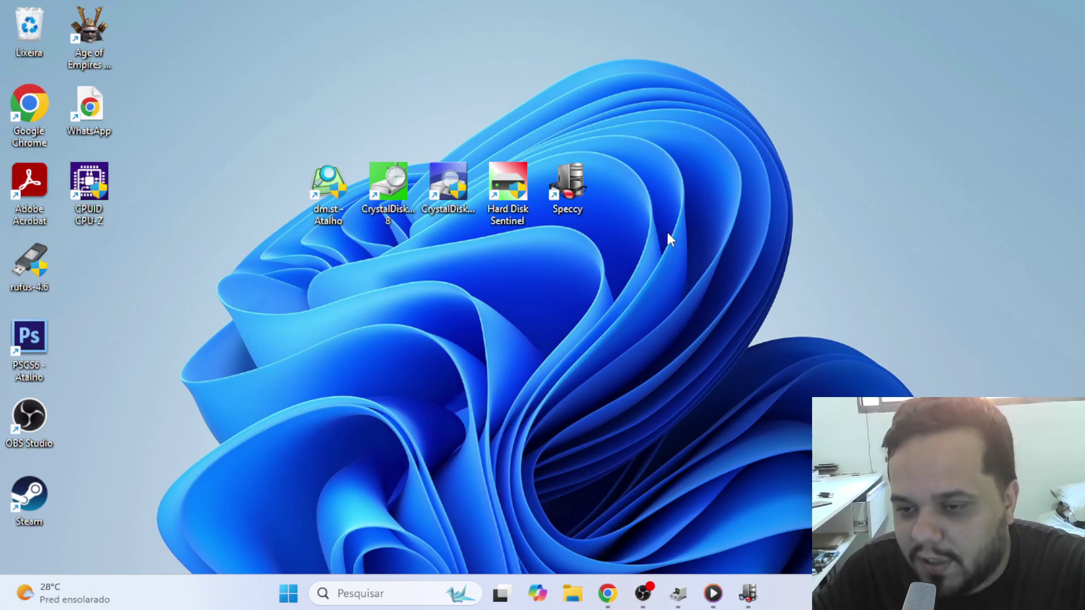
drag(272, 128, 708, 229)
click(739, 233)
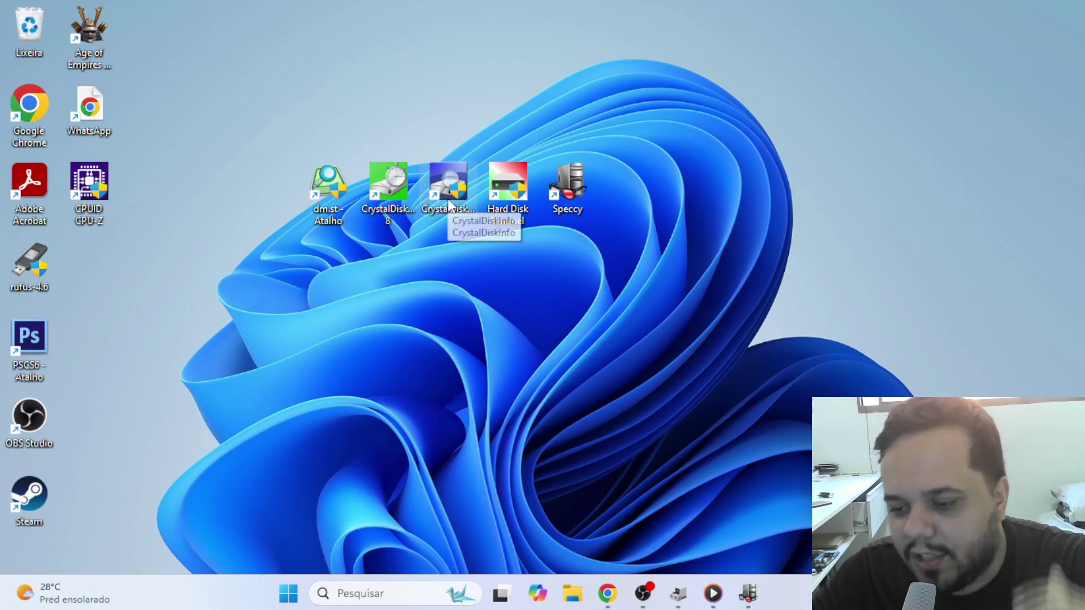
drag(273, 145, 741, 257)
click(741, 256)
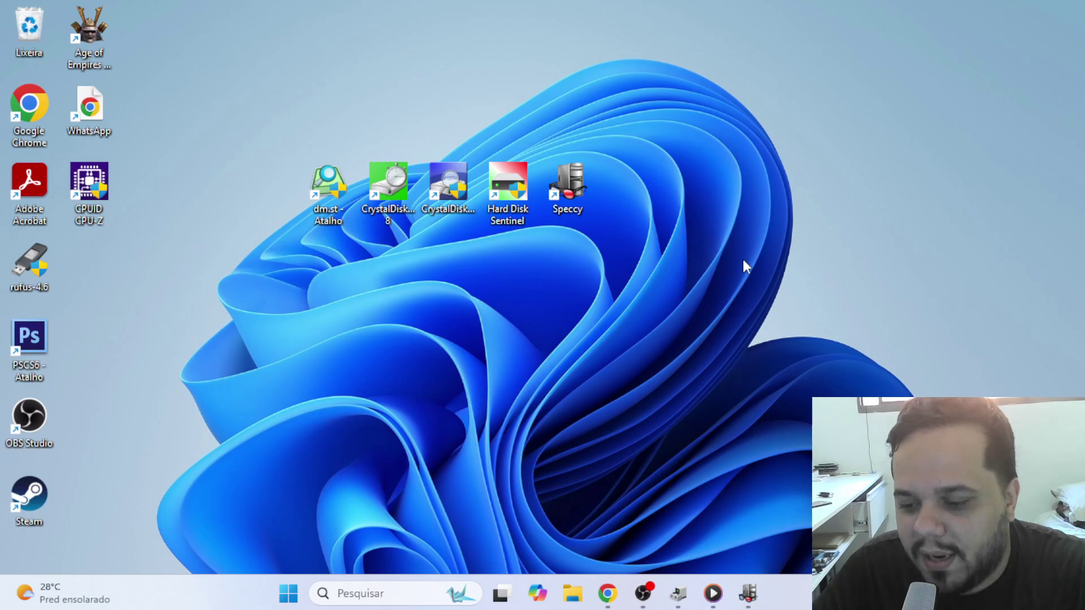